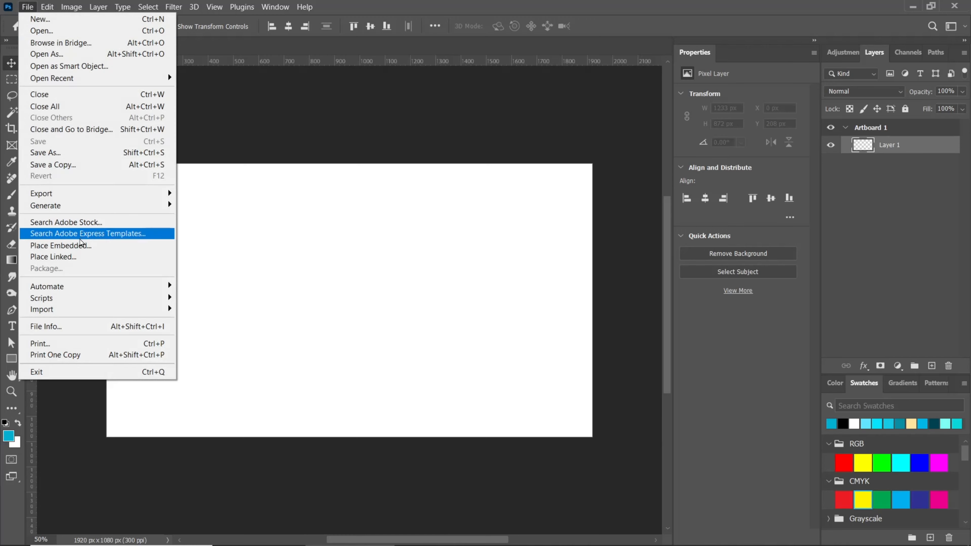
Place 7965.jpg as an embedded image and stretch it to about 1988 × 1172 px so it covers the whole artboard.
click(77, 245)
click(353, 109)
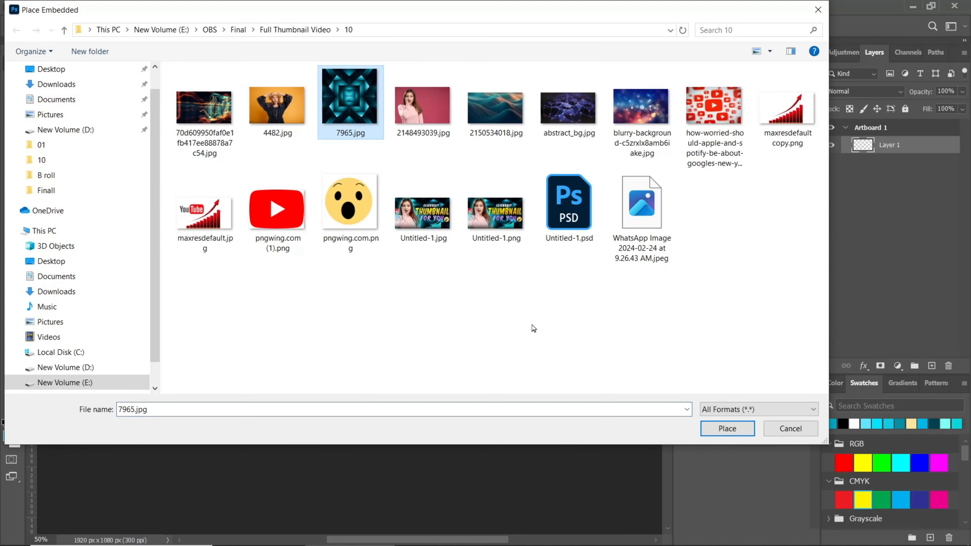
click(726, 429)
drag(489, 301, 602, 305)
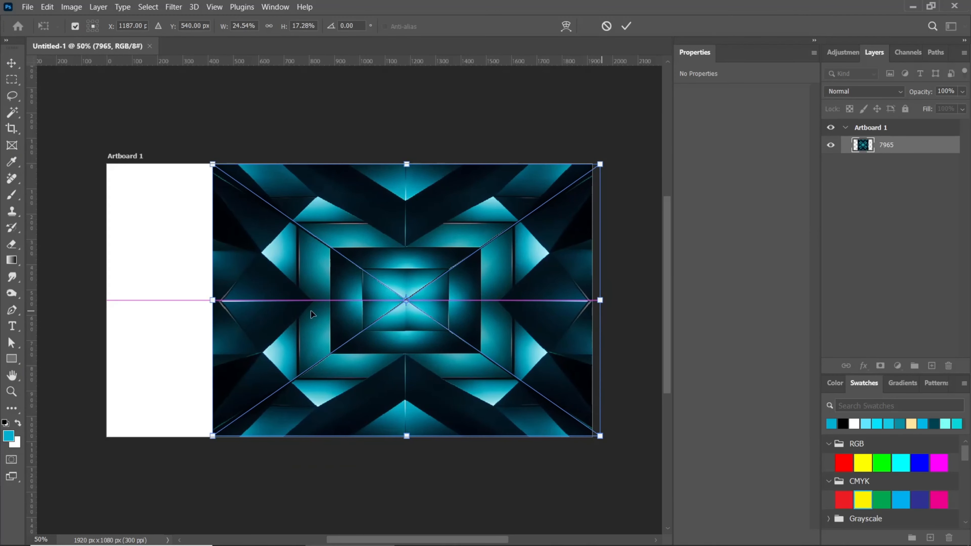
drag(213, 301, 98, 299)
drag(349, 164, 350, 156)
drag(371, 433, 369, 450)
click(626, 27)
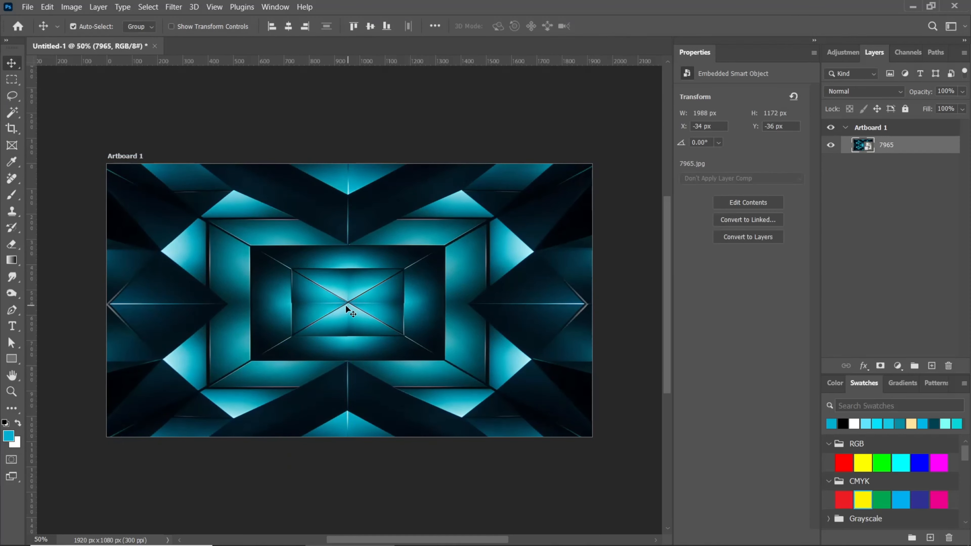
Apply a Gaussian Blur with an 18-pixel radius to the 7965 background image.
click(172, 12)
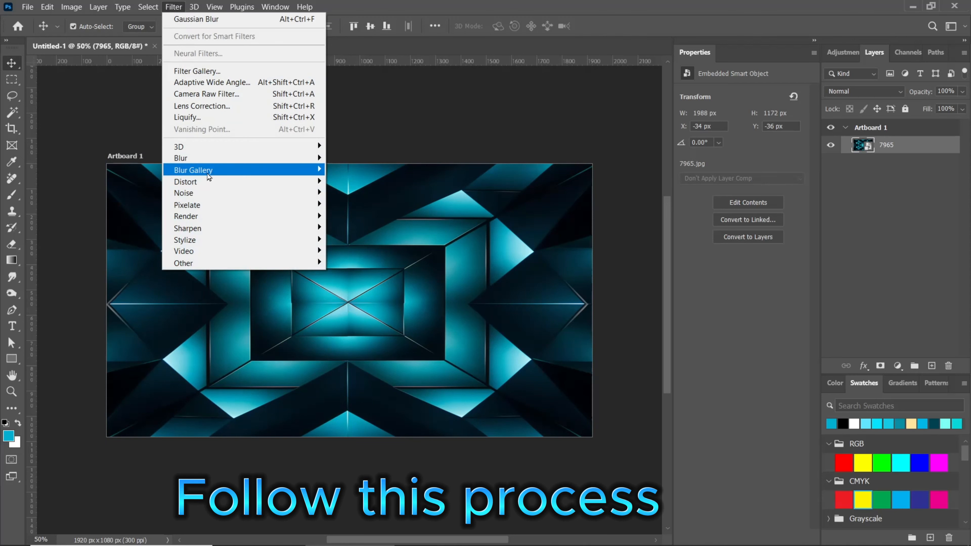
mouse_move(209, 160)
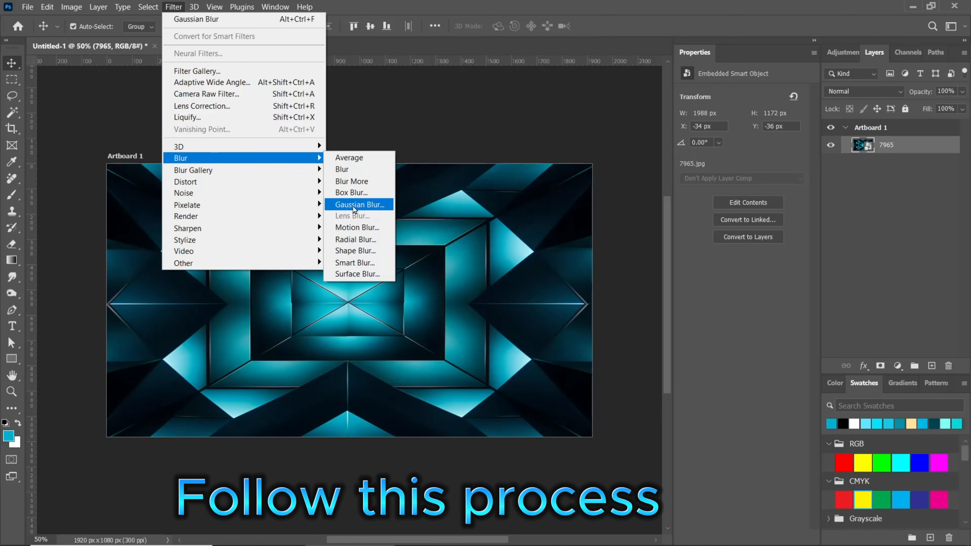
click(394, 220)
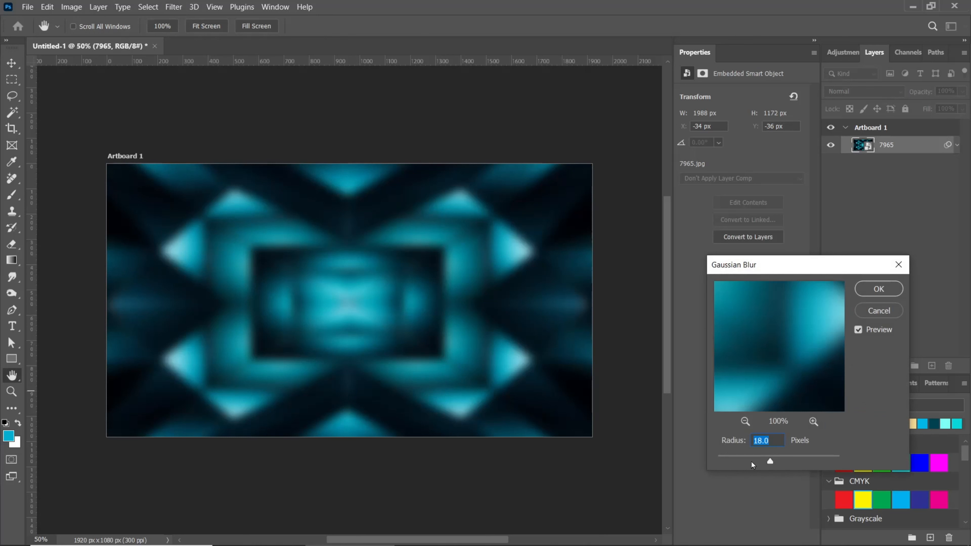
click(879, 291)
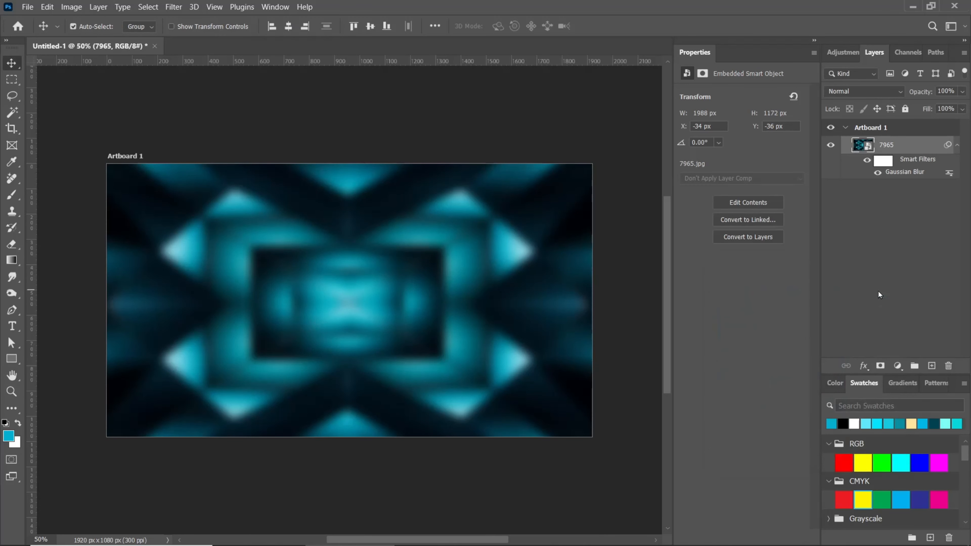
Add a Brightness/Contrast adjustment layer above the background with brightness -18 and contrast 82.
click(898, 366)
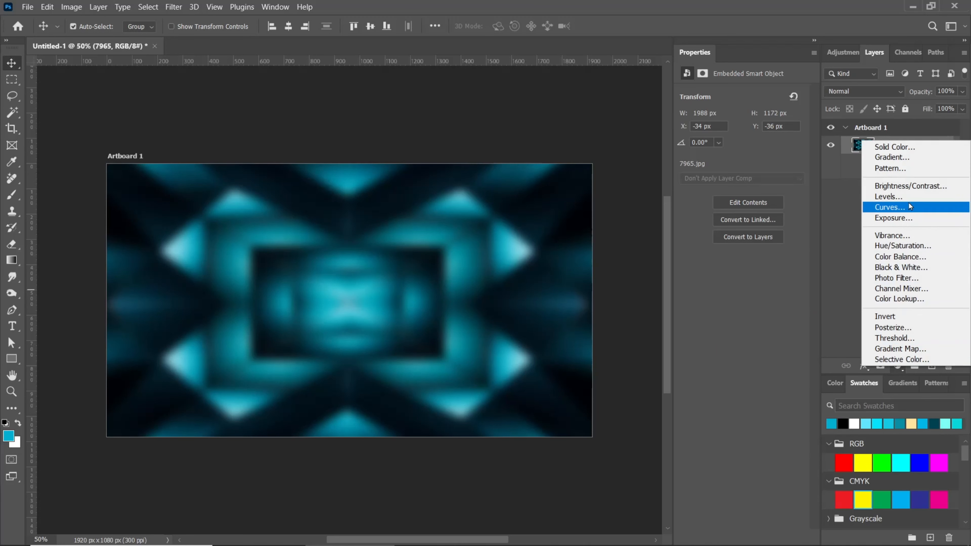
click(906, 186)
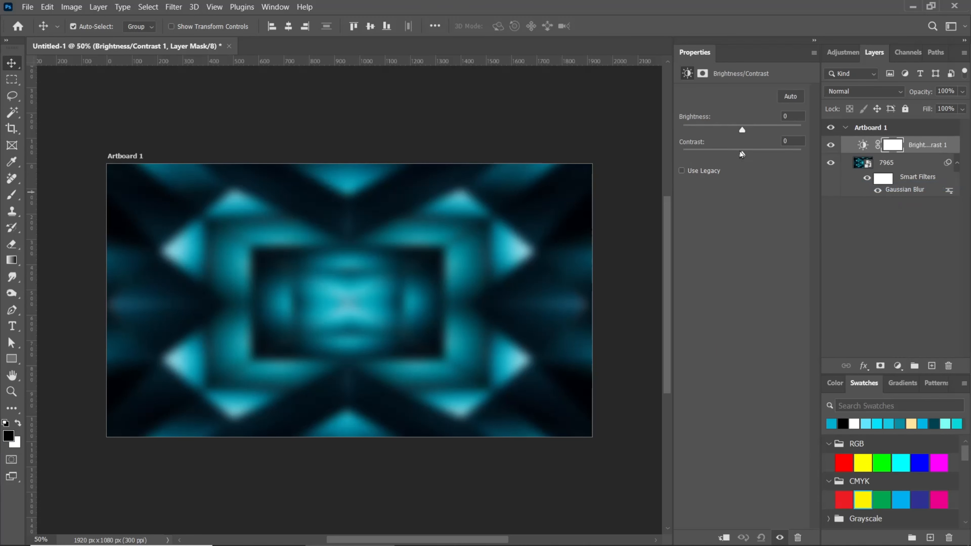
drag(743, 155, 778, 160)
mouse_move(742, 131)
mouse_down()
mouse_move(761, 141)
mouse_move(734, 145)
mouse_up()
drag(778, 155, 790, 161)
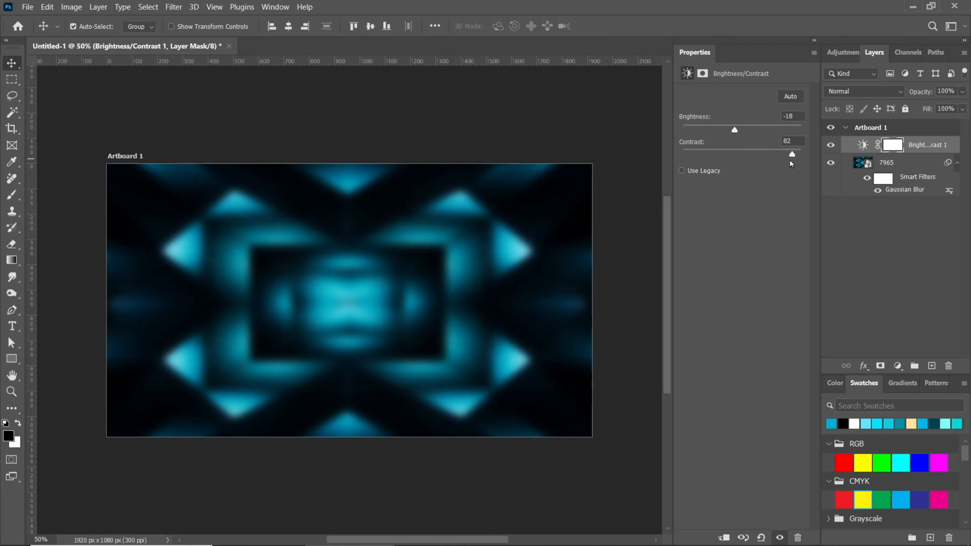
click(463, 474)
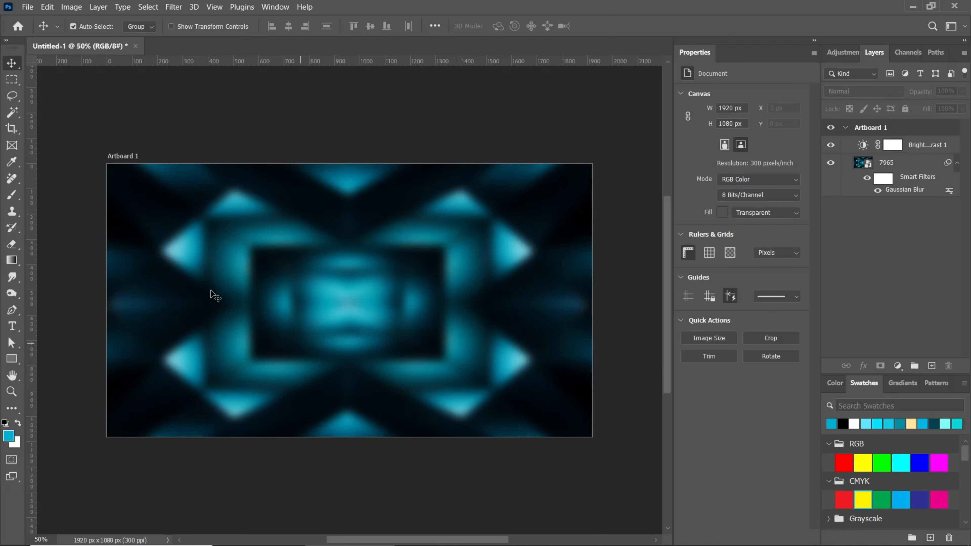
Place 2148493039.jpg, the photo of the surprised woman, as an embedded image at its default size.
click(31, 9)
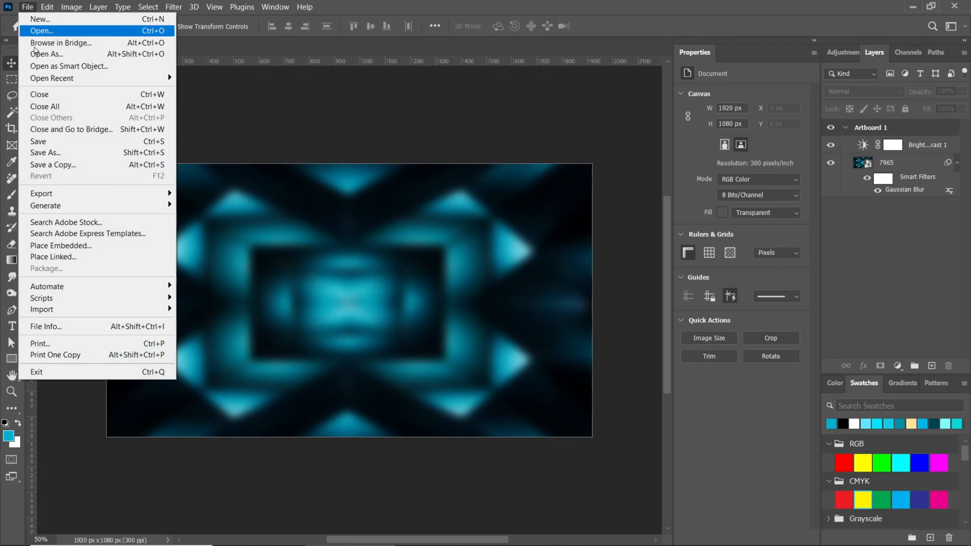
click(80, 247)
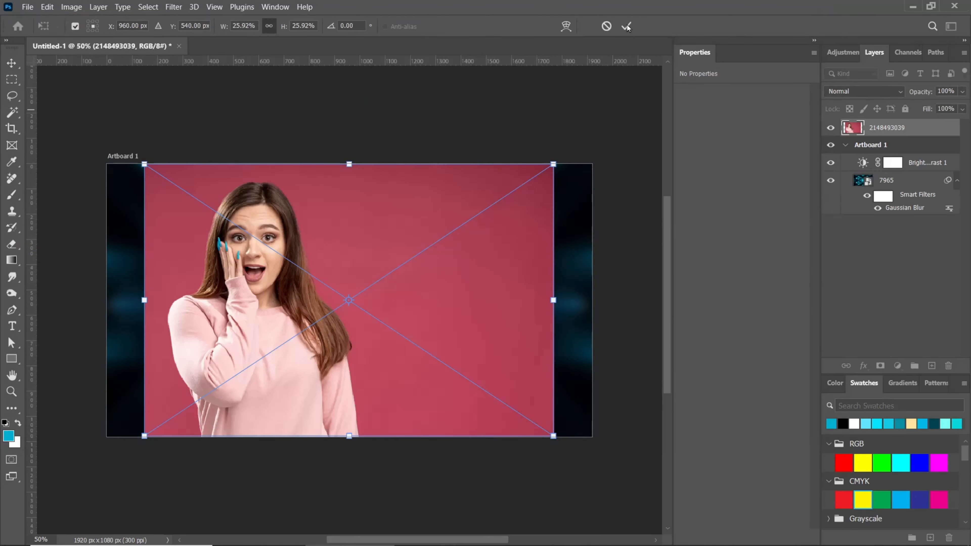
click(627, 26)
Select the woman as the photo's subject and add a layer mask that hides the pink backdrop.
click(153, 7)
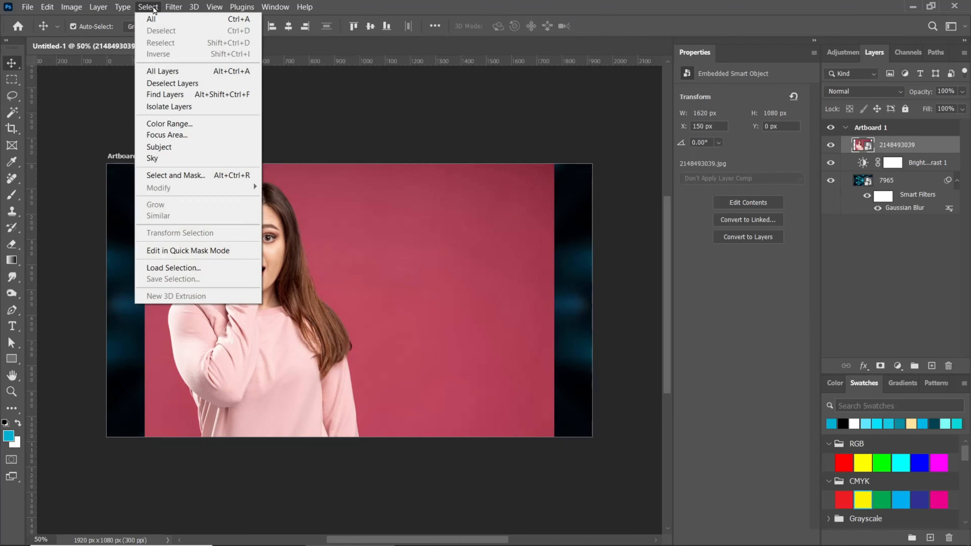
click(159, 147)
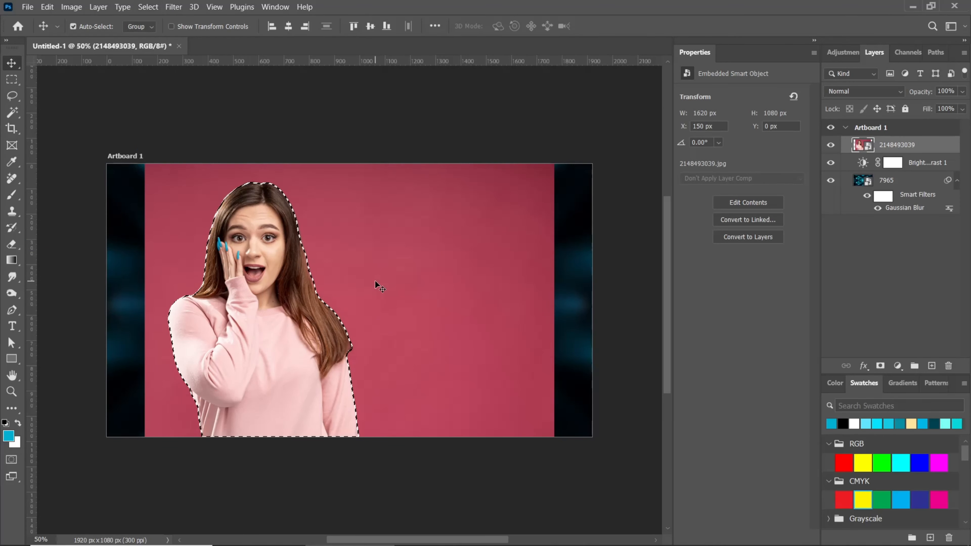
click(881, 366)
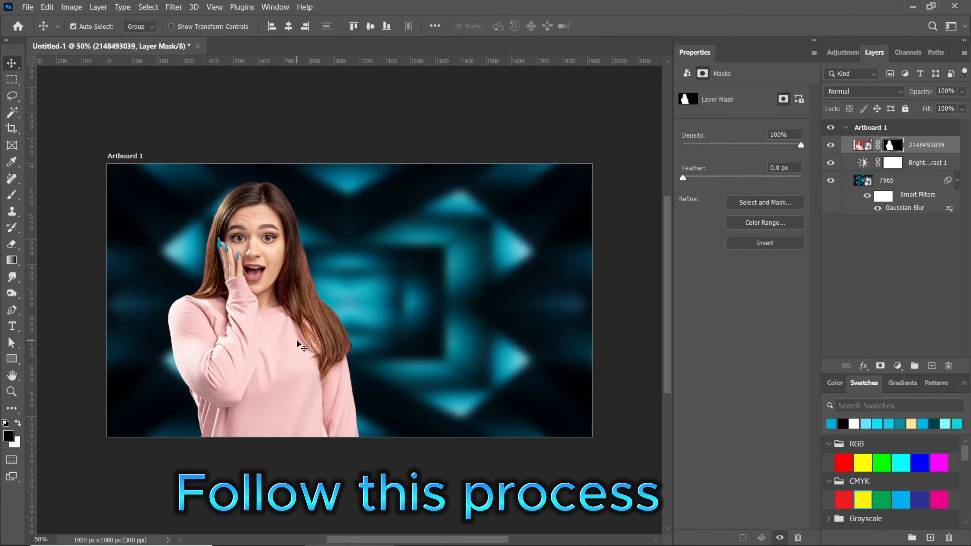
Scale the woman to about 122.5%, rotate her about 1.15°, position her at the artboard's left edge, and convert the layer to a smart object.
key(ctrl+t)
drag(145, 301, 76, 321)
drag(63, 325, 63, 320)
drag(234, 366, 234, 386)
drag(557, 166, 585, 149)
drag(272, 399, 269, 404)
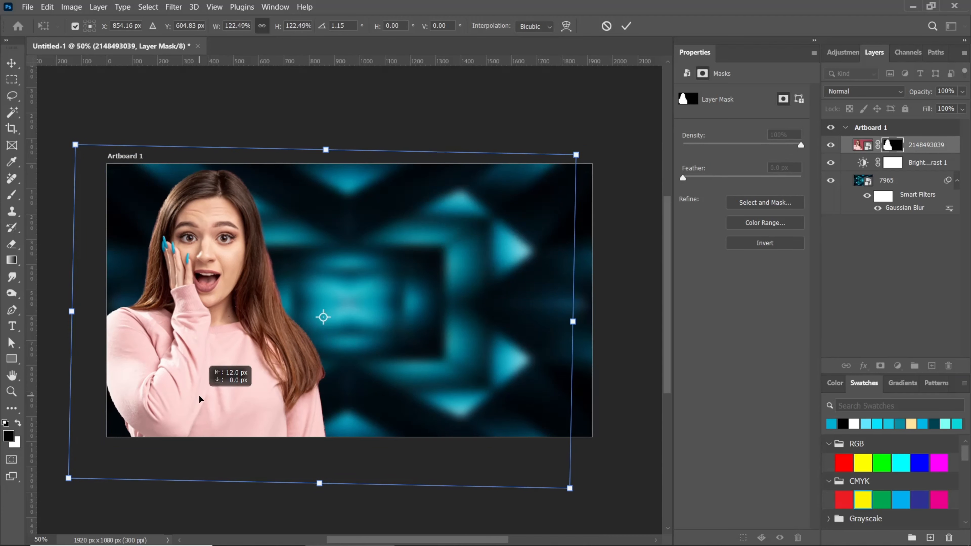
key(Return)
right_click(950, 151)
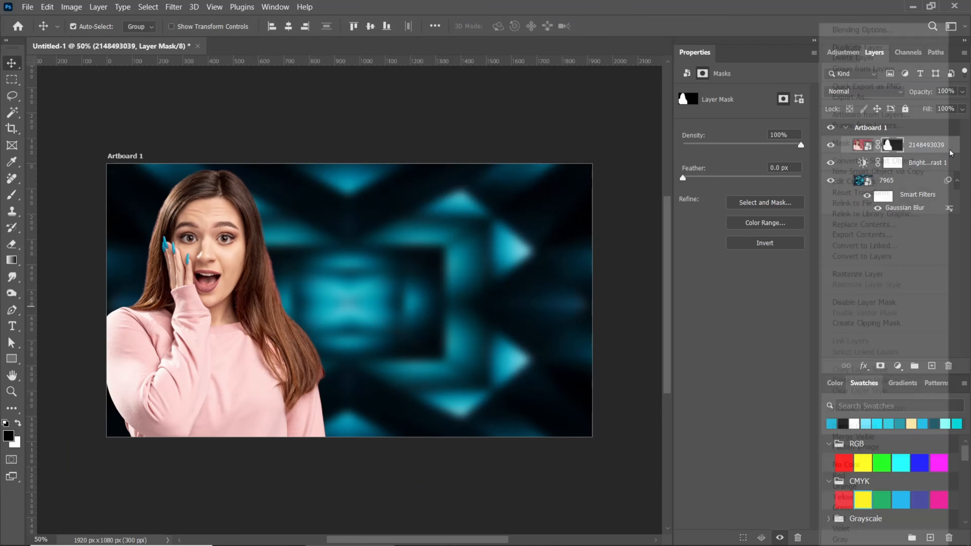
click(893, 161)
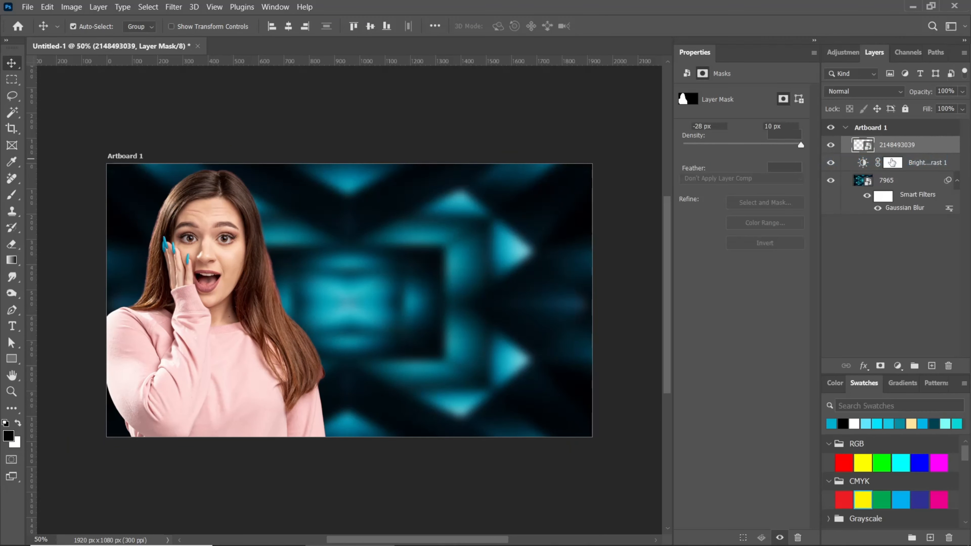
Give the woman's layer a cyan Outer Glow in Linear Dodge (Add) mode with 80% opacity, 11% spread and 144 px size.
right_click(932, 149)
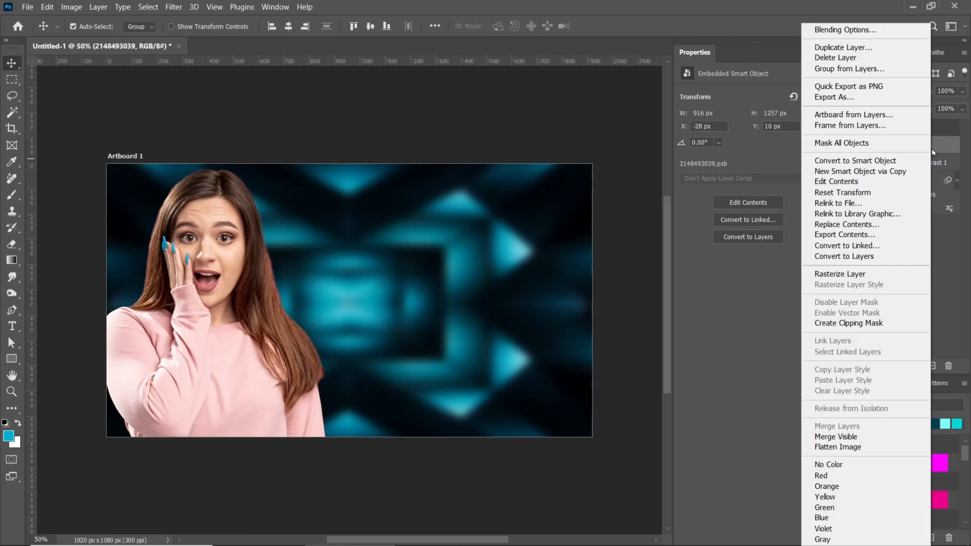
click(842, 33)
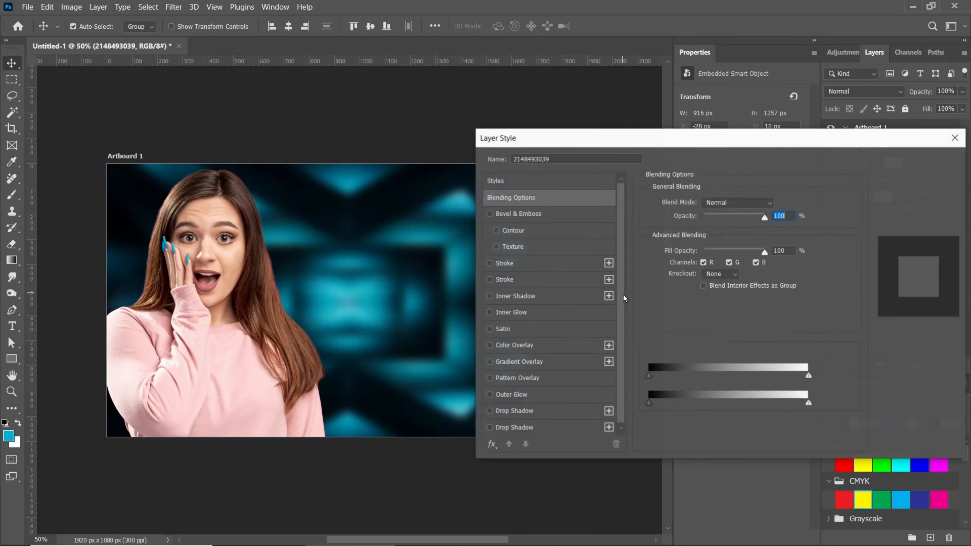
click(528, 397)
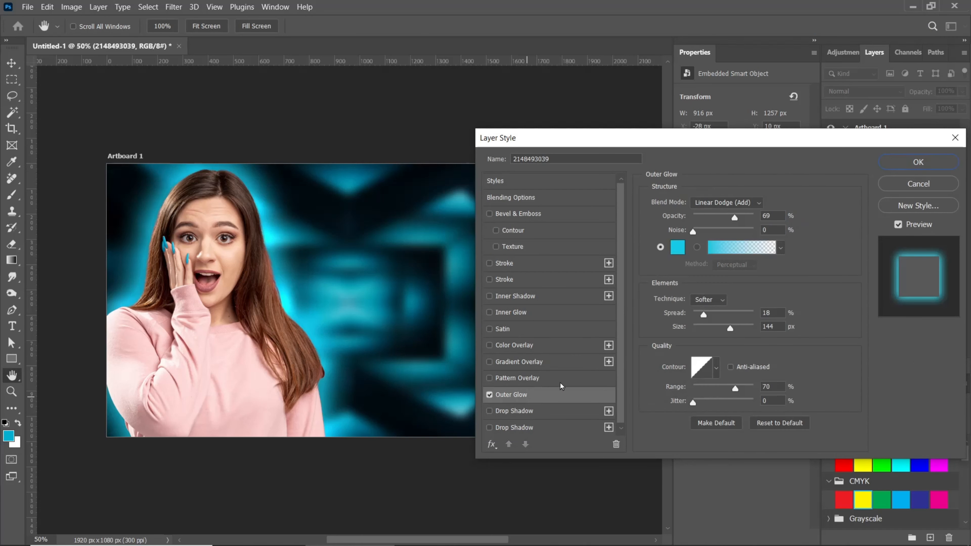
click(734, 207)
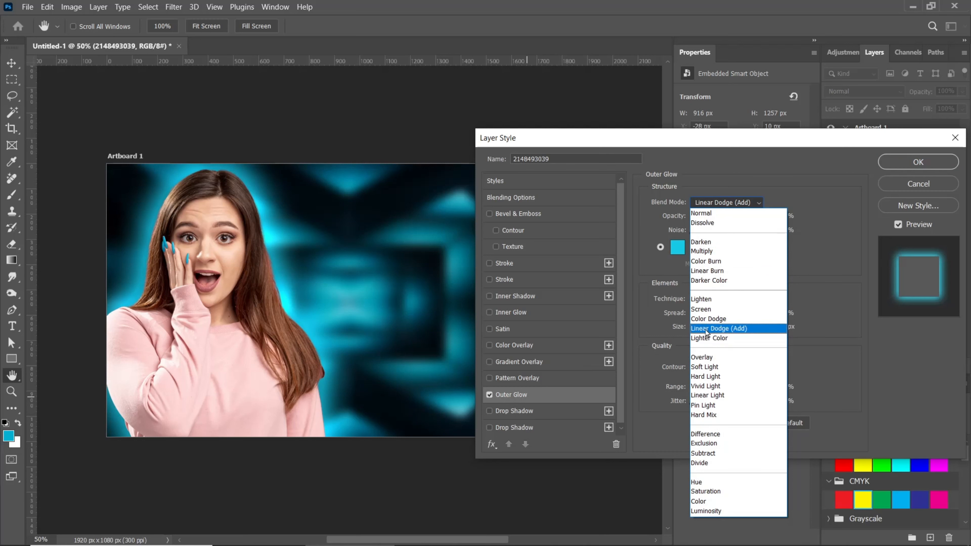
click(712, 326)
drag(738, 220, 745, 225)
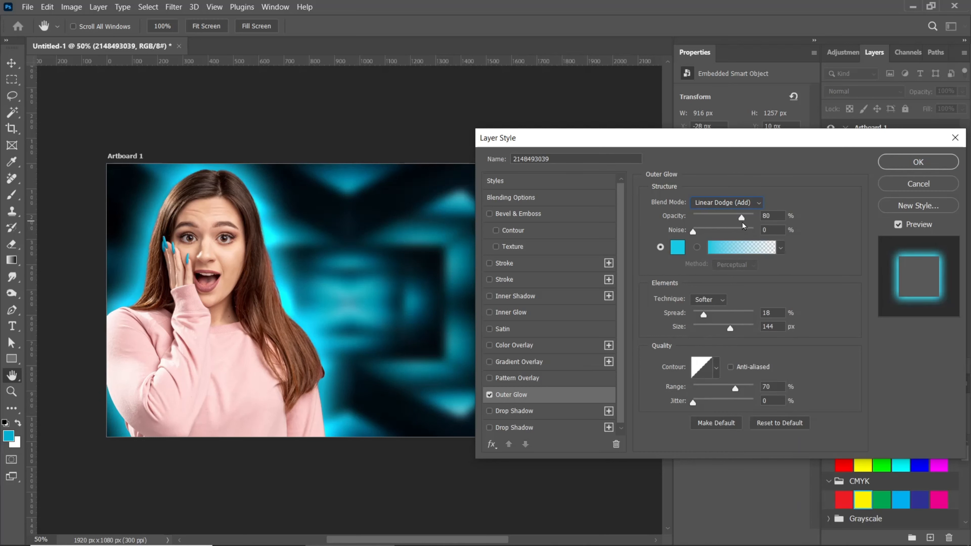
drag(703, 316, 731, 334)
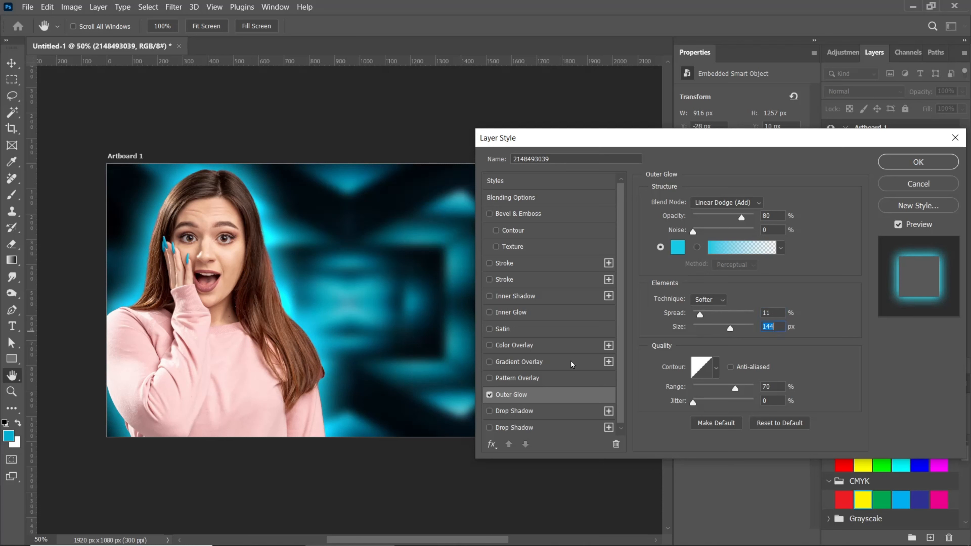
click(529, 314)
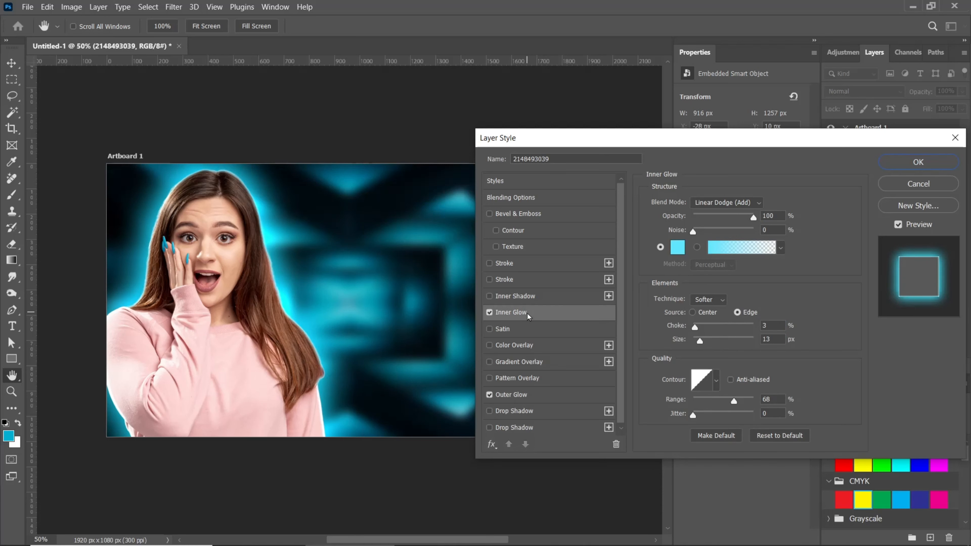
click(490, 313)
click(526, 396)
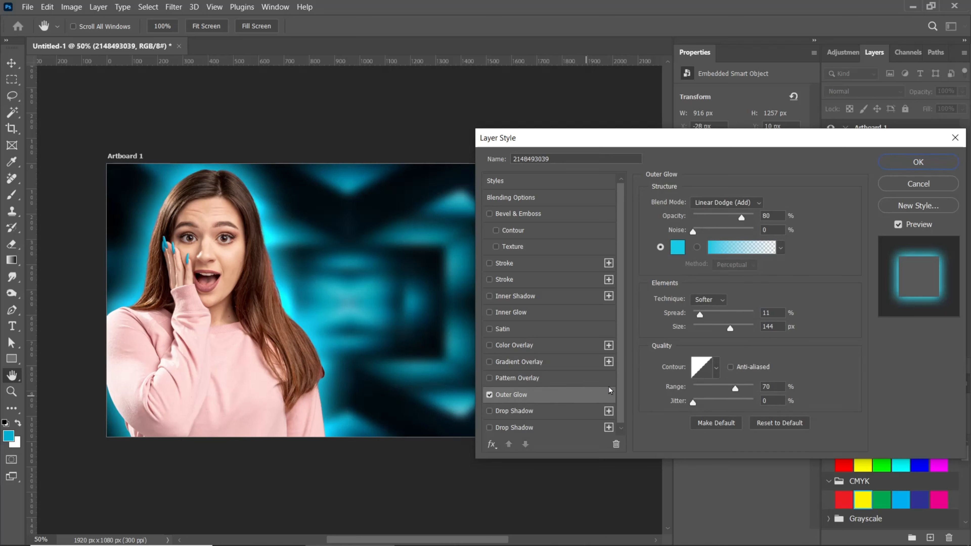
Add a light cyan Inner Glow in Linear Dodge (Add) mode at 100% opacity, adjust its size, and apply the layer style.
click(532, 314)
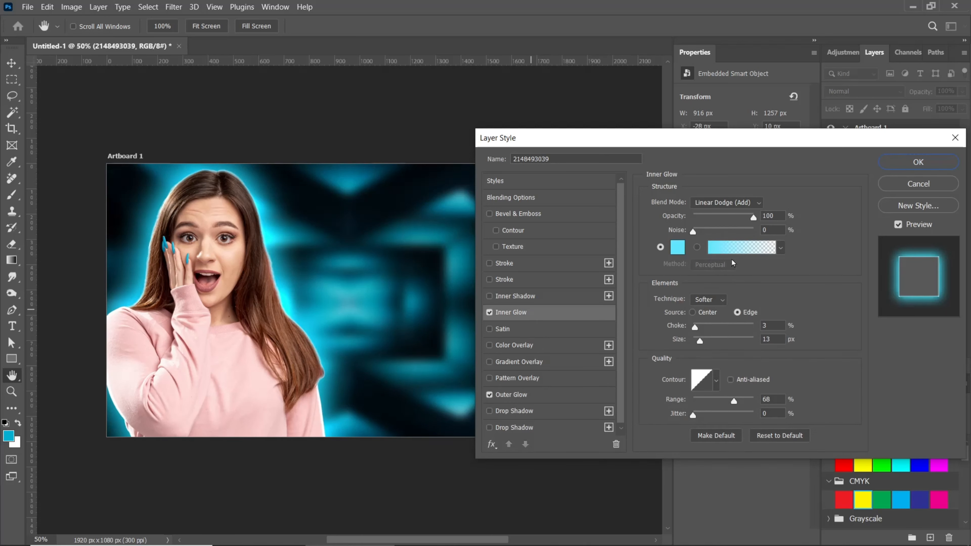
click(723, 203)
click(729, 325)
drag(706, 350, 701, 353)
click(916, 162)
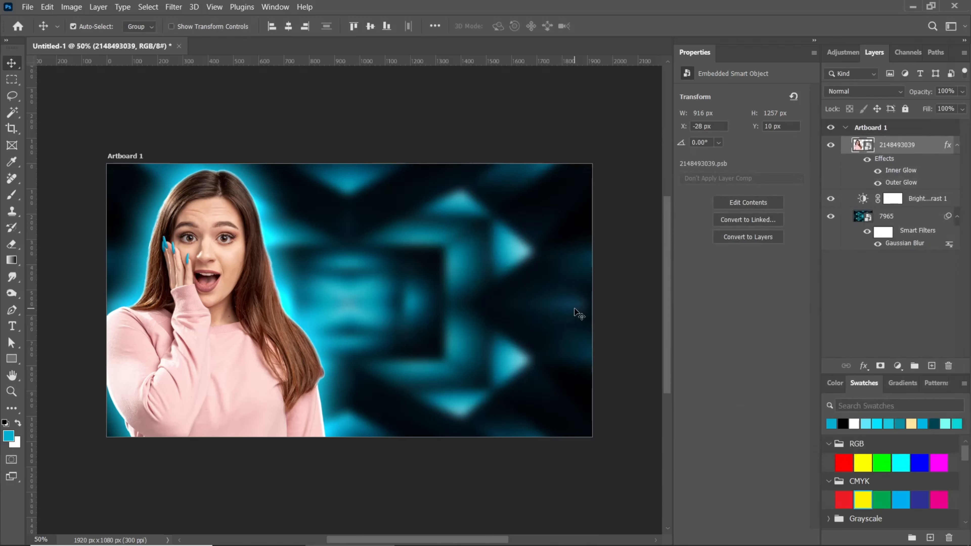
Create a new layer above the woman and paint a soft 500 px brush dab in #0fc4e5 over the ends of her hair.
click(931, 366)
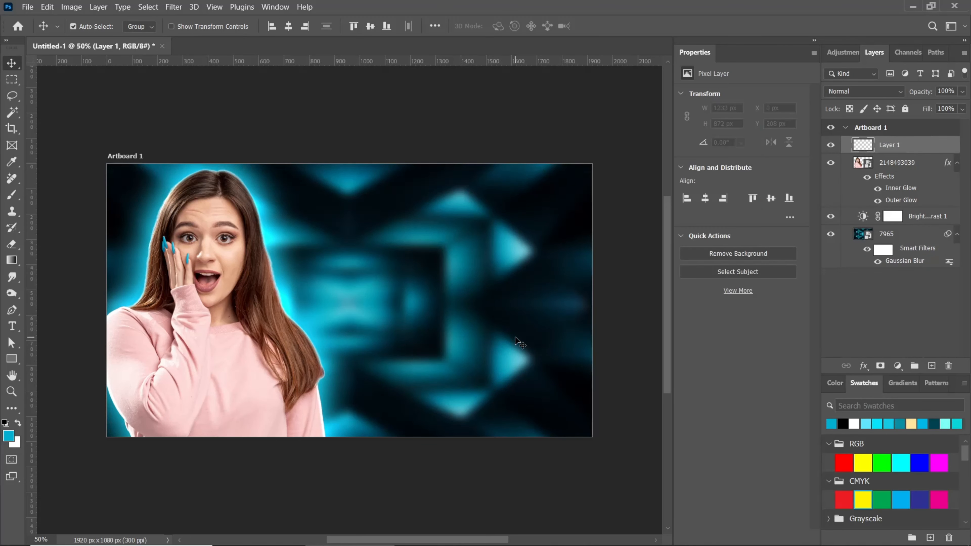
click(11, 195)
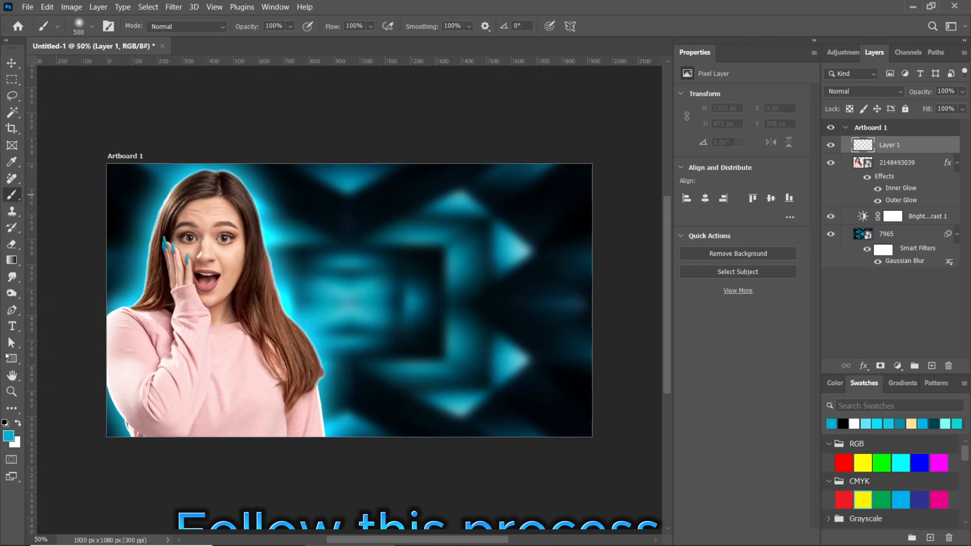
click(8, 437)
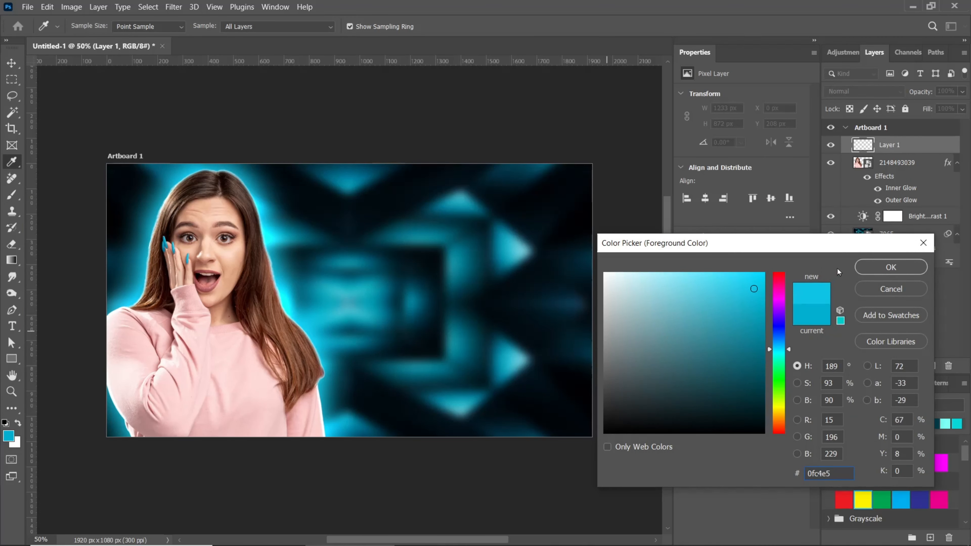
click(879, 267)
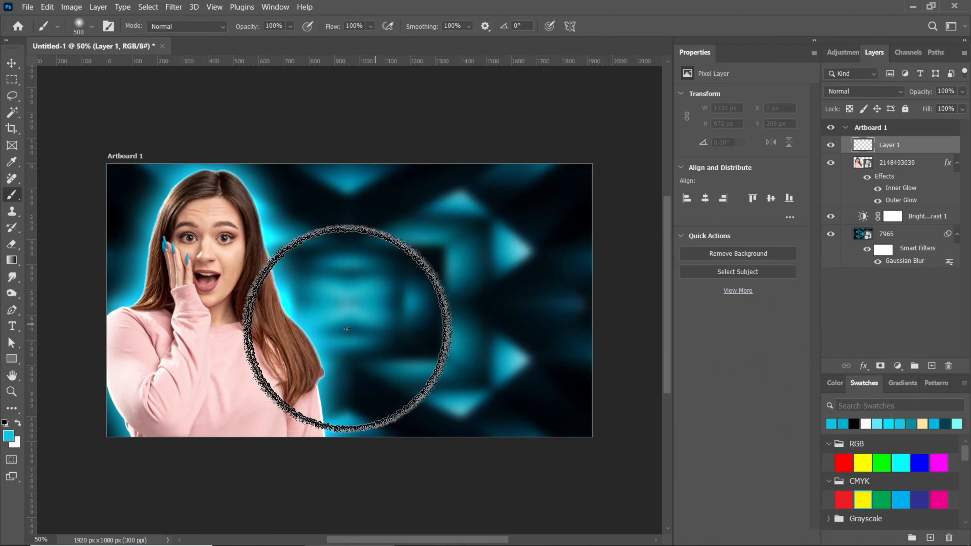
click(306, 350)
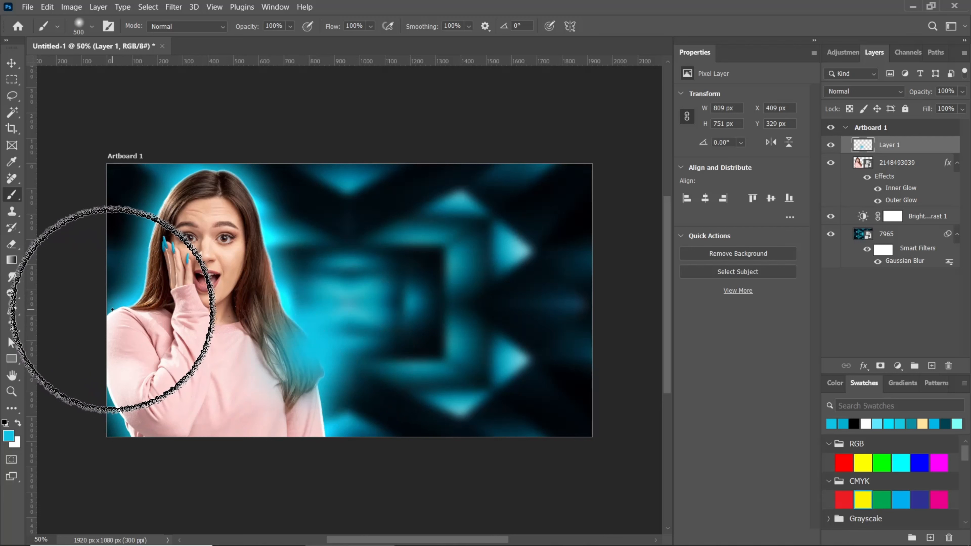
Reduce the soft brush to 300 px and paint a cyan dab over the woman's shoulder at the artboard's left edge.
key(bracketleft)
key(bracketleft)
key(bracketleft)
key(bracketleft)
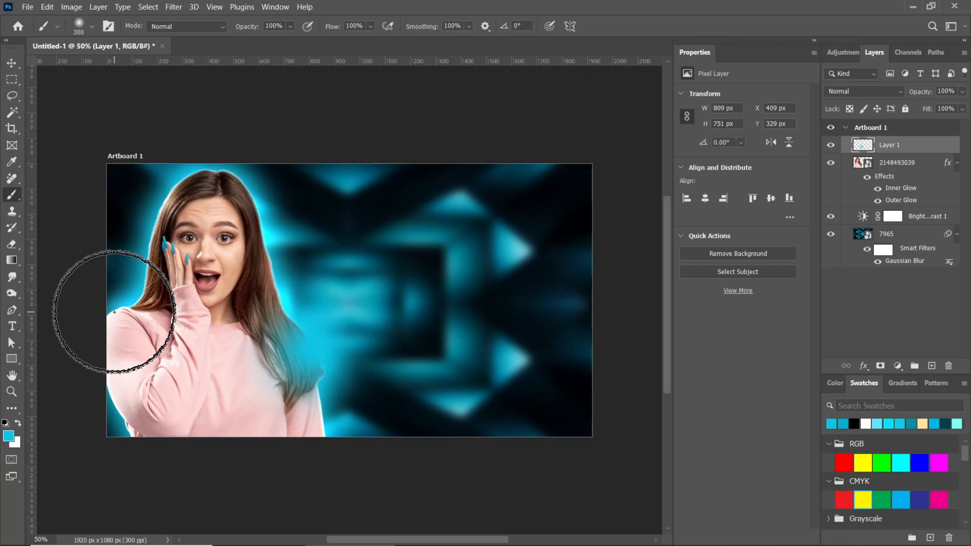
click(112, 308)
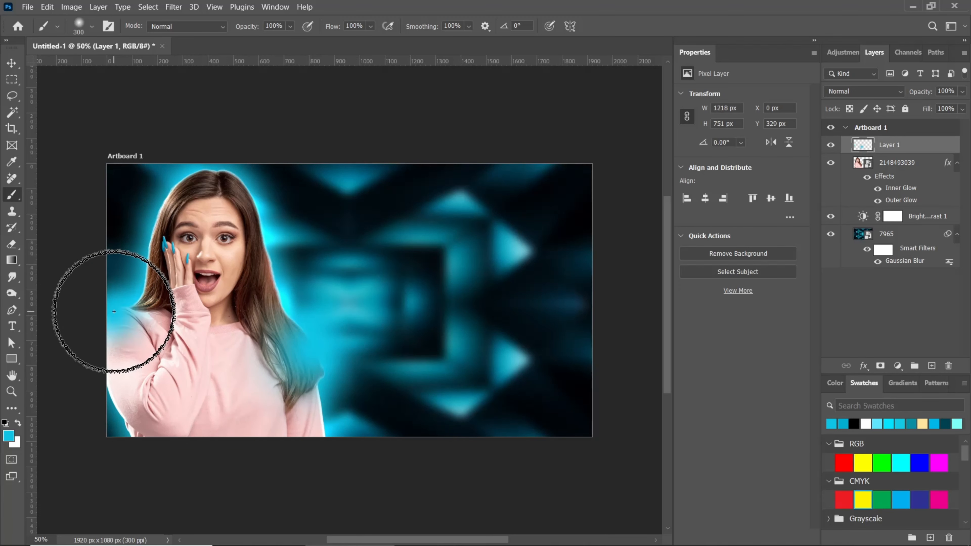
Blend the painted cyan layer in Hard Light mode at 80% opacity.
click(888, 95)
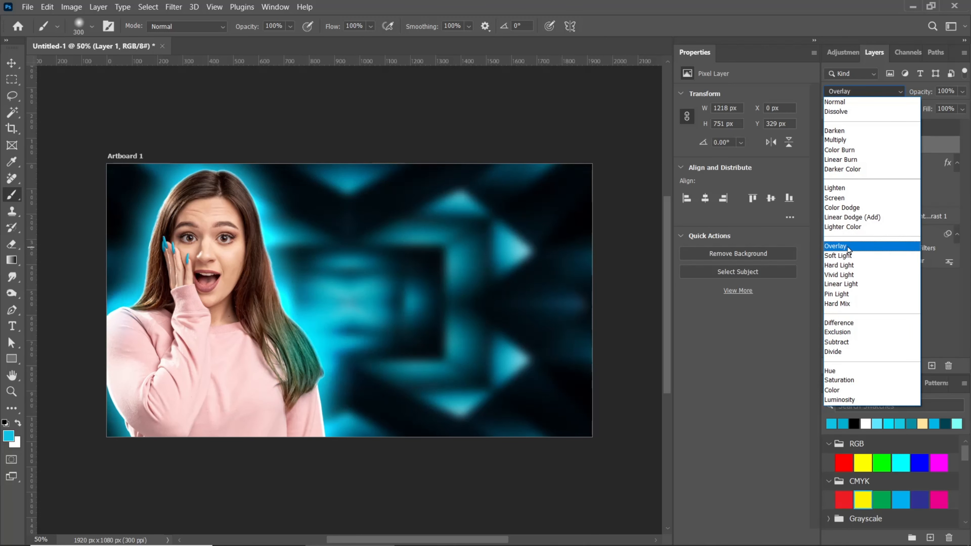
click(843, 265)
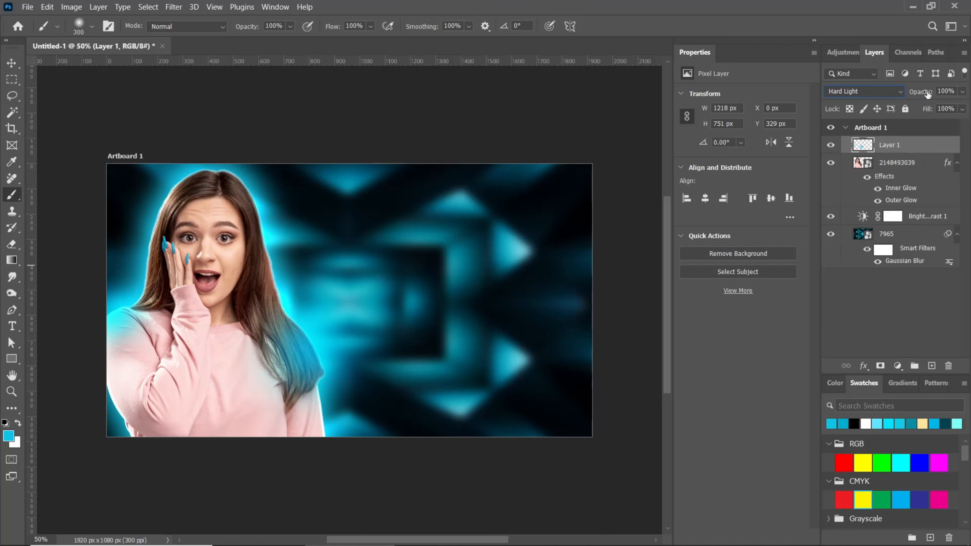
drag(927, 94, 907, 100)
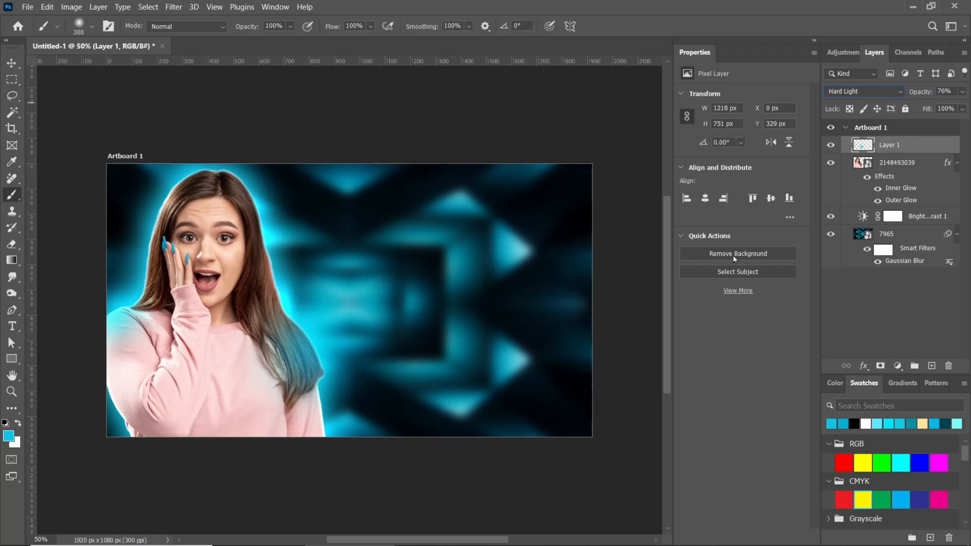
drag(950, 91, 937, 93)
text(80)
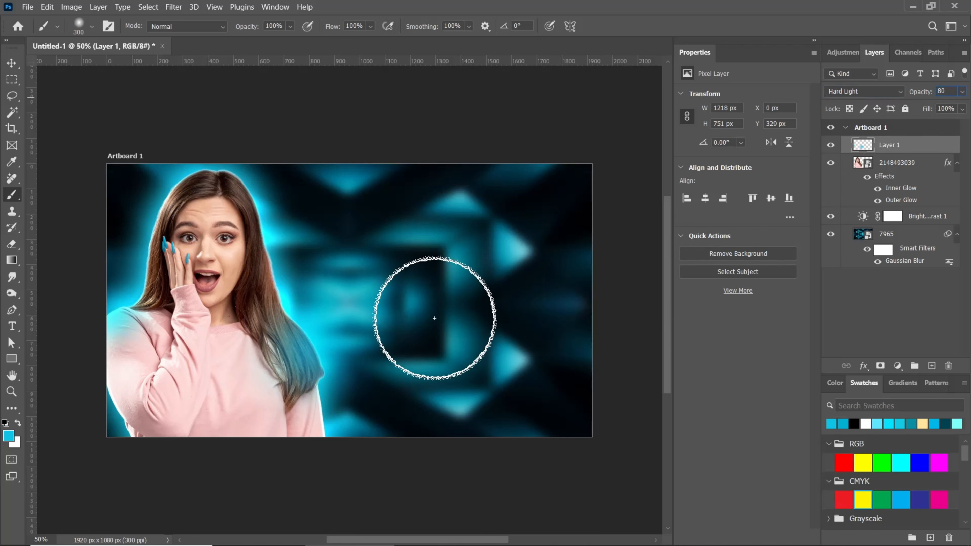
click(11, 63)
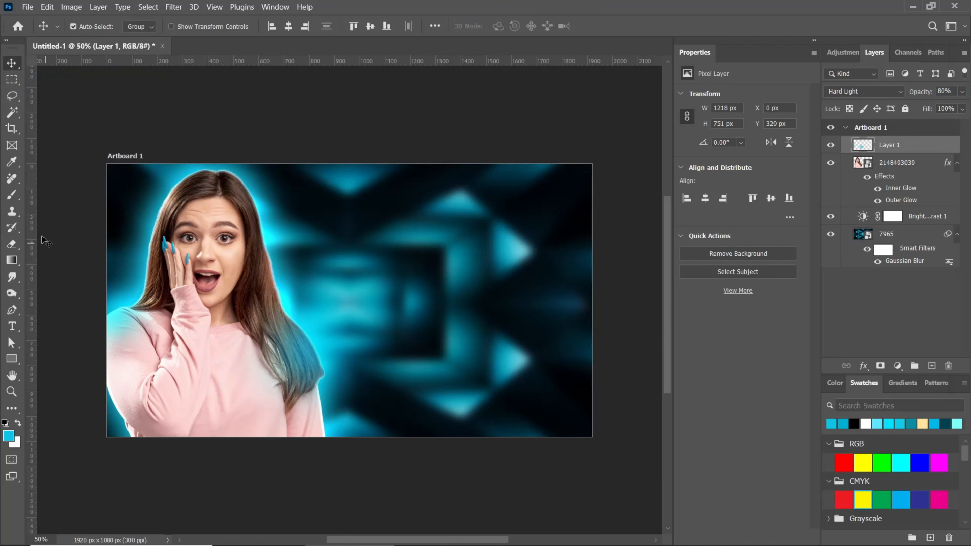
Set the Eraser to a brush size of 800 px and 13% opacity.
click(11, 244)
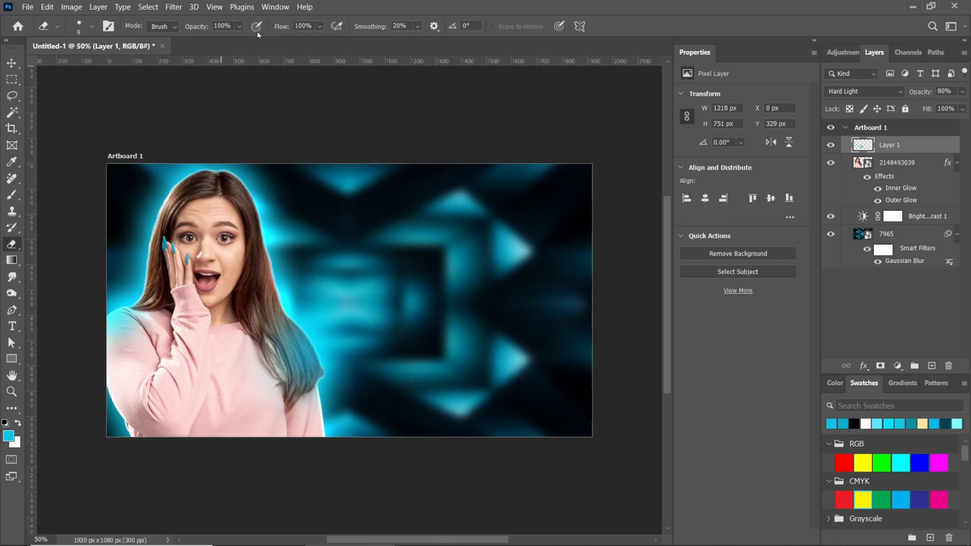
drag(205, 28, 155, 30)
key(bracketright)
key(bracketright)
key(bracketright)
key(bracketright)
key(bracketright)
key(bracketright)
key(bracketright)
key(bracketright)
key(bracketright)
key(bracketright)
key(bracketright)
key(bracketright)
key(bracketright)
key(bracketright)
key(bracketright)
key(bracketright)
key(bracketright)
key(bracketright)
key(bracketright)
key(bracketright)
drag(190, 28, 184, 28)
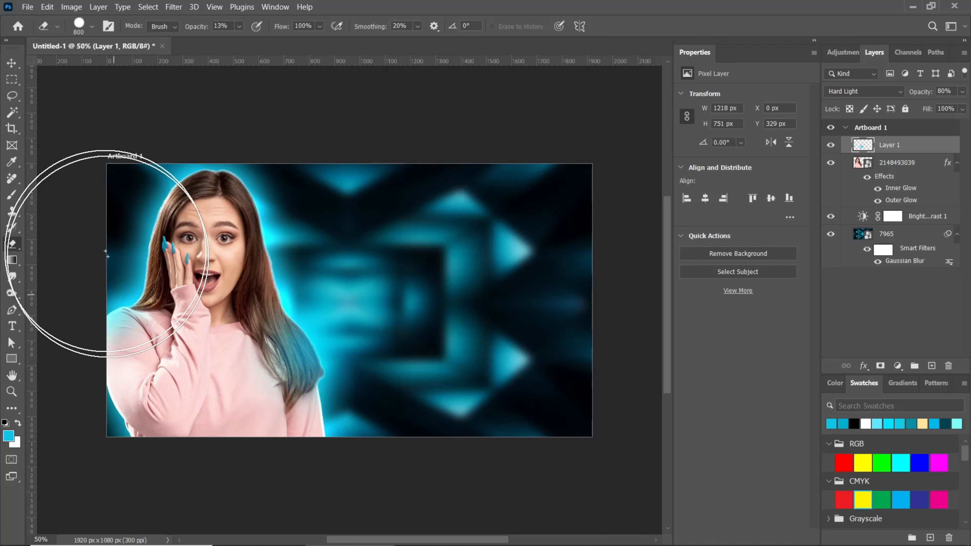
click(12, 64)
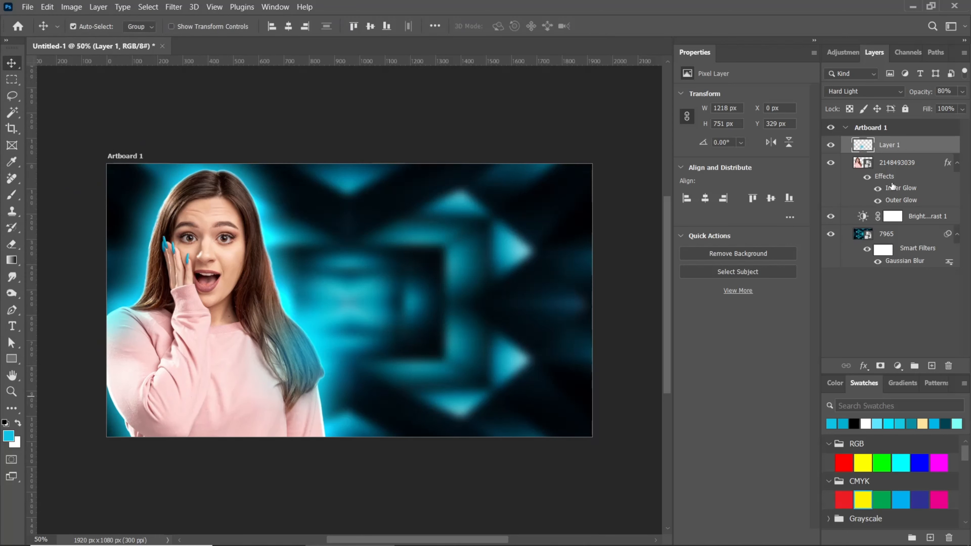
Create a new layer and paint a soft 500 px black fade along the artboard's entire lower edge.
click(932, 366)
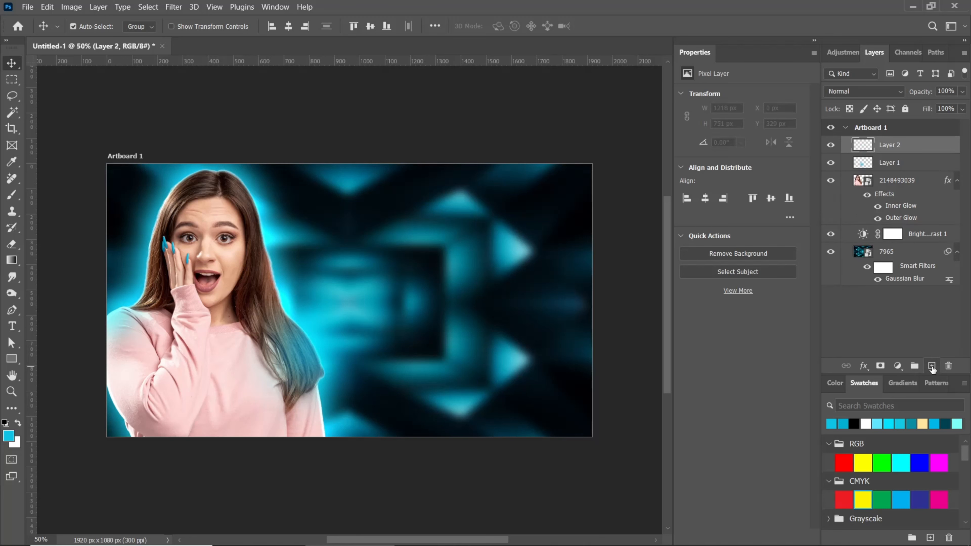
click(5, 422)
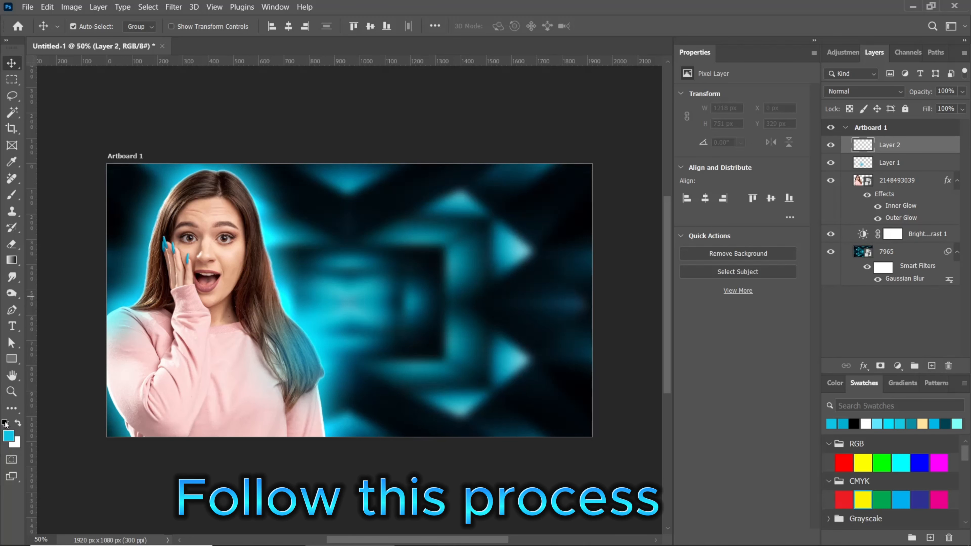
key(b)
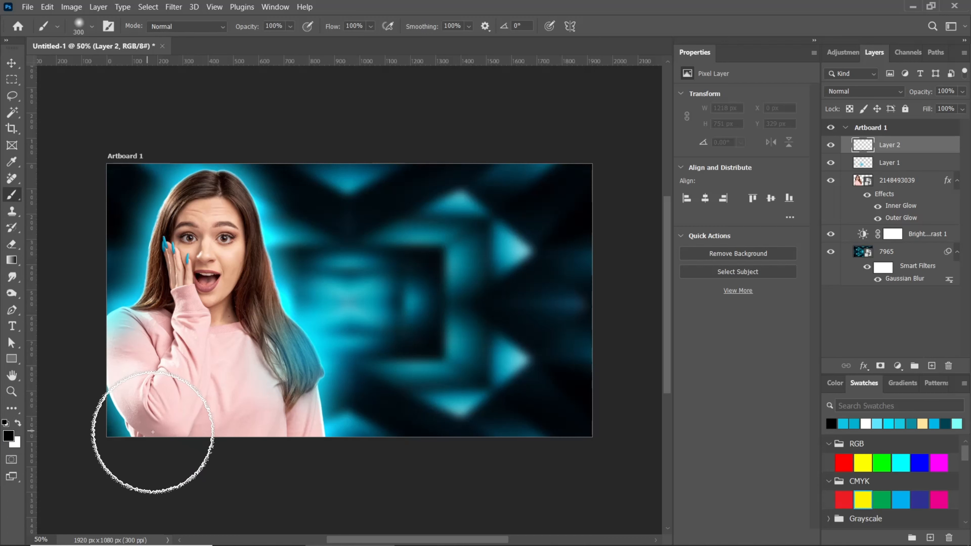
key(bracketright)
key(bracketright)
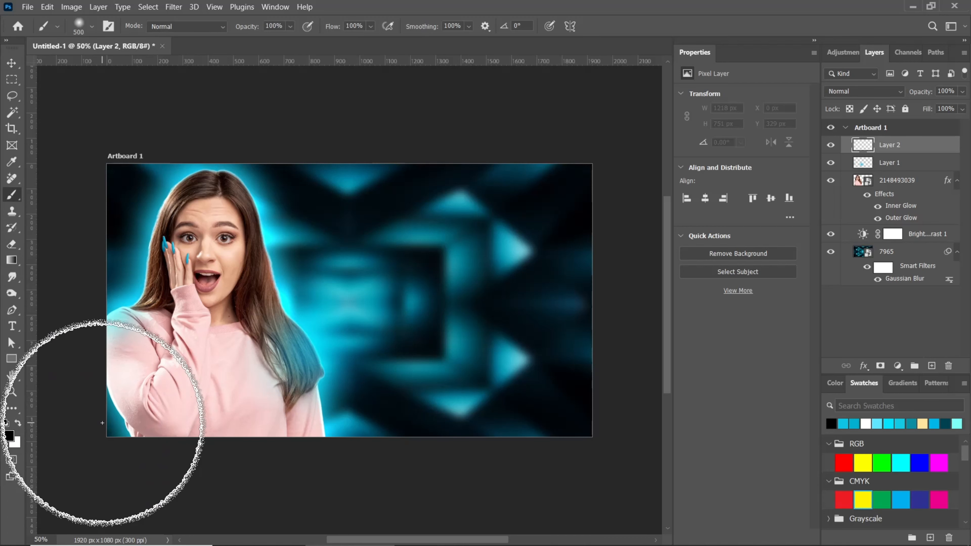
scroll(111, 420, down, 1)
drag(111, 421, 587, 424)
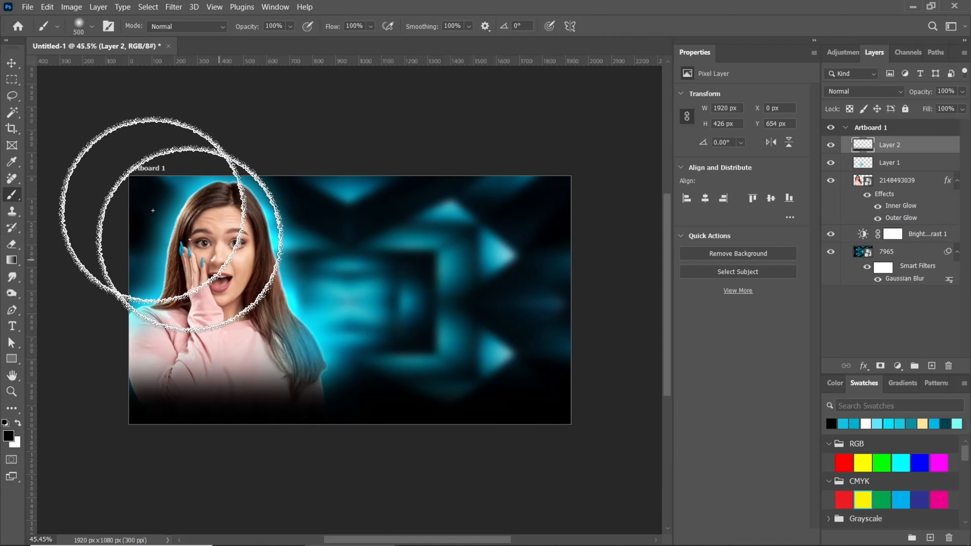
click(11, 65)
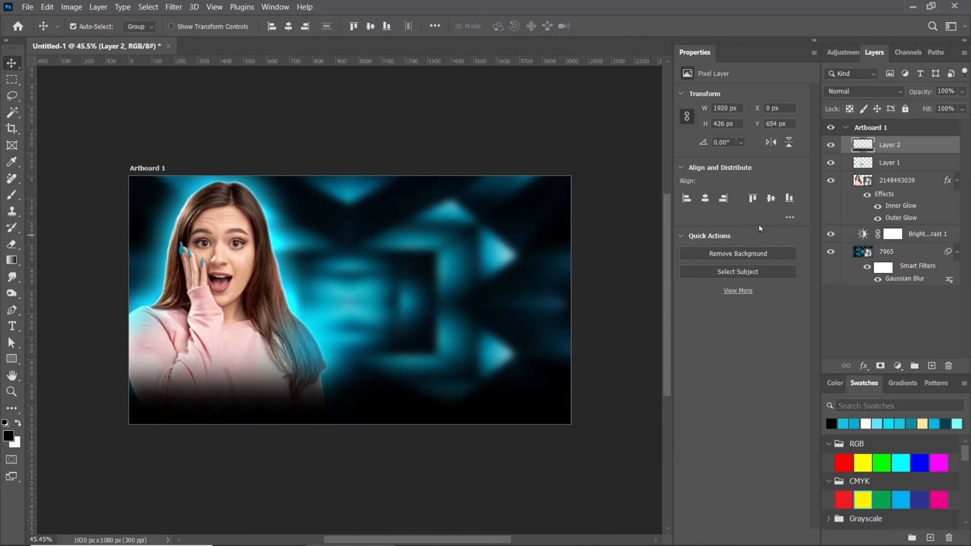
Reduce the black fade layer's opacity to 93% and stretch it downward to a height of about 530 px.
drag(923, 94, 920, 98)
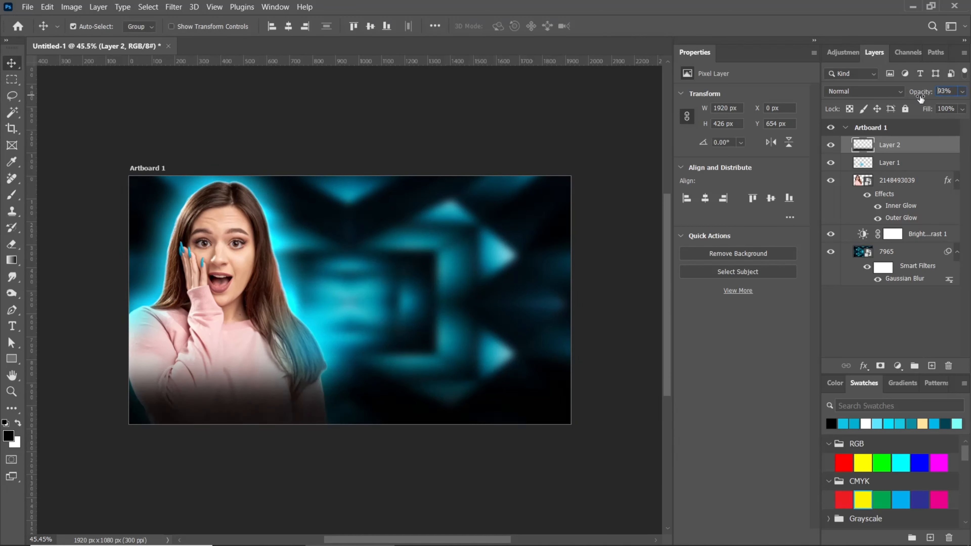
key(ctrl+t)
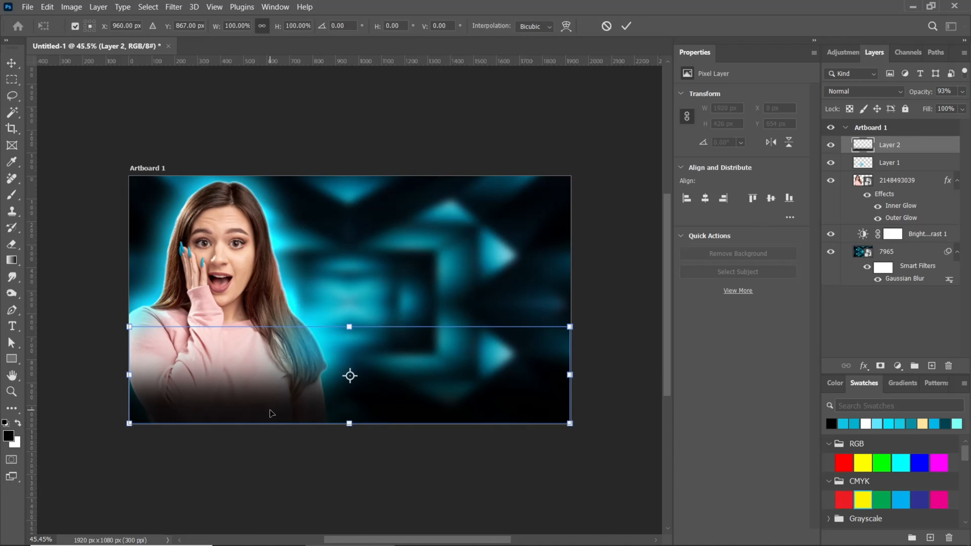
drag(349, 423, 349, 448)
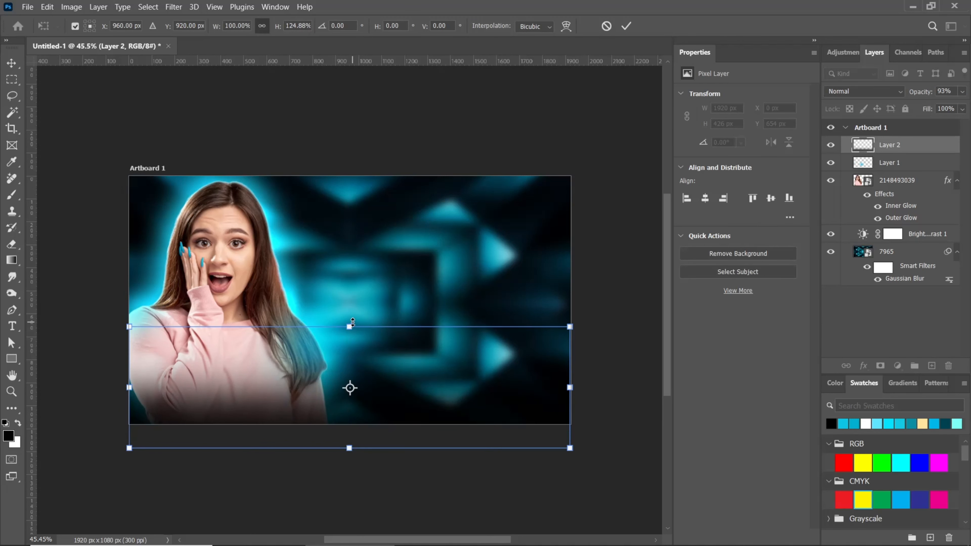
mouse_move(352, 322)
mouse_down()
mouse_move(350, 339)
mouse_move(351, 324)
mouse_up()
click(624, 26)
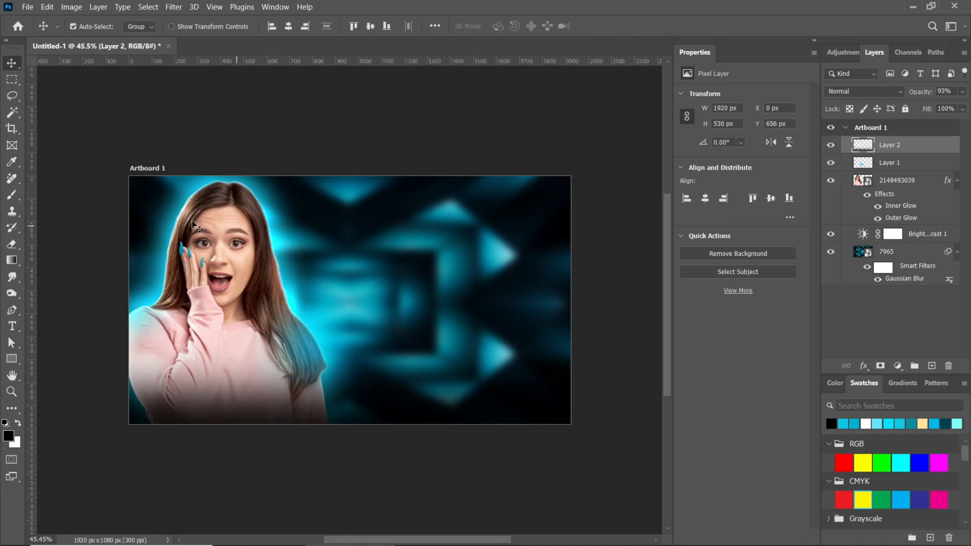
Add white text layers reading "clickbait", "thumbnail" and "for you" beside the woman, with the last two in Luckiest Guy.
click(12, 326)
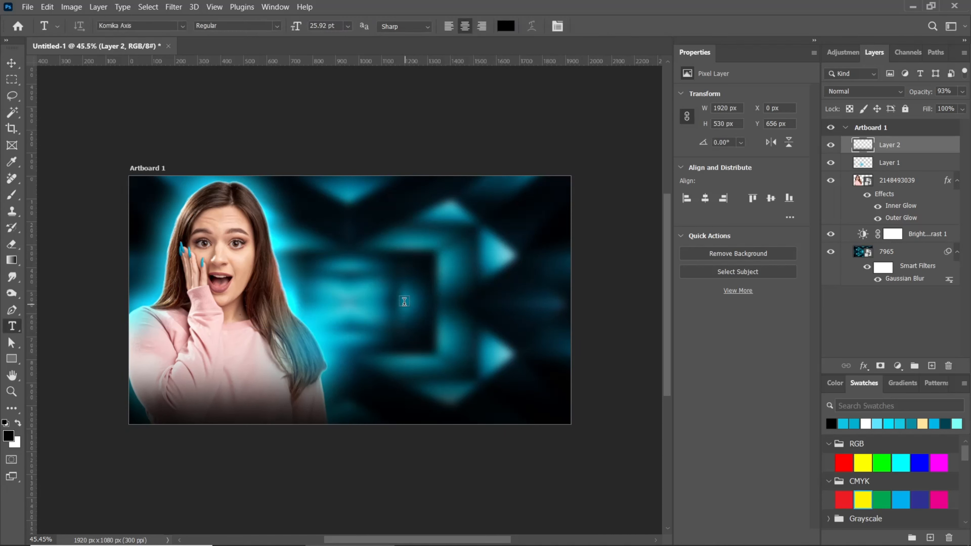
click(363, 272)
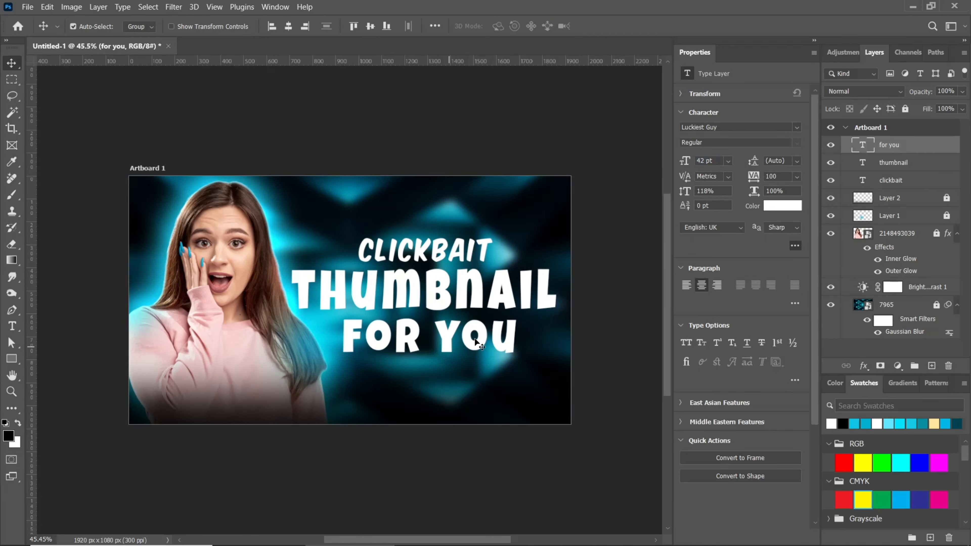
Give the "thumbnail" text a reversed linear Gradient Overlay at 100% opacity, 94° angle and 114% scale.
click(451, 306)
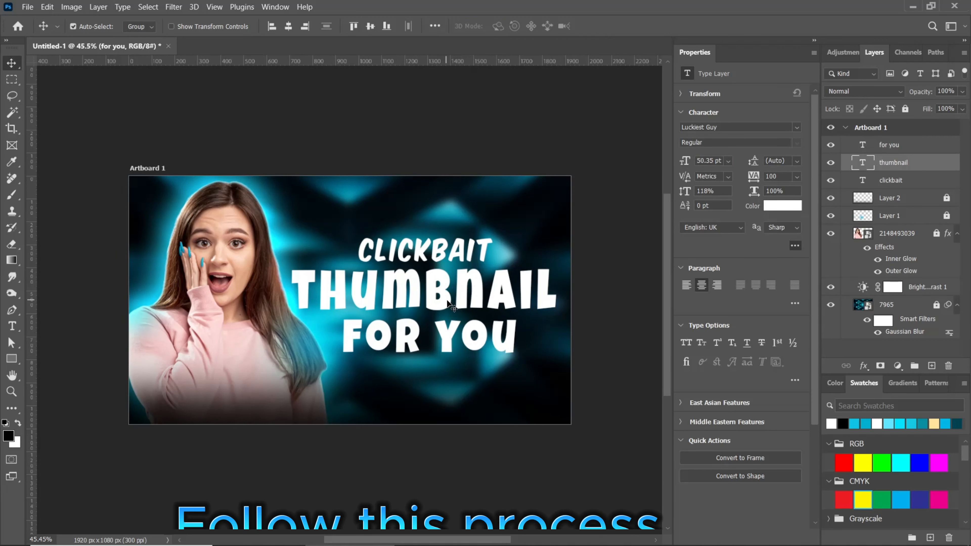
right_click(931, 165)
click(847, 23)
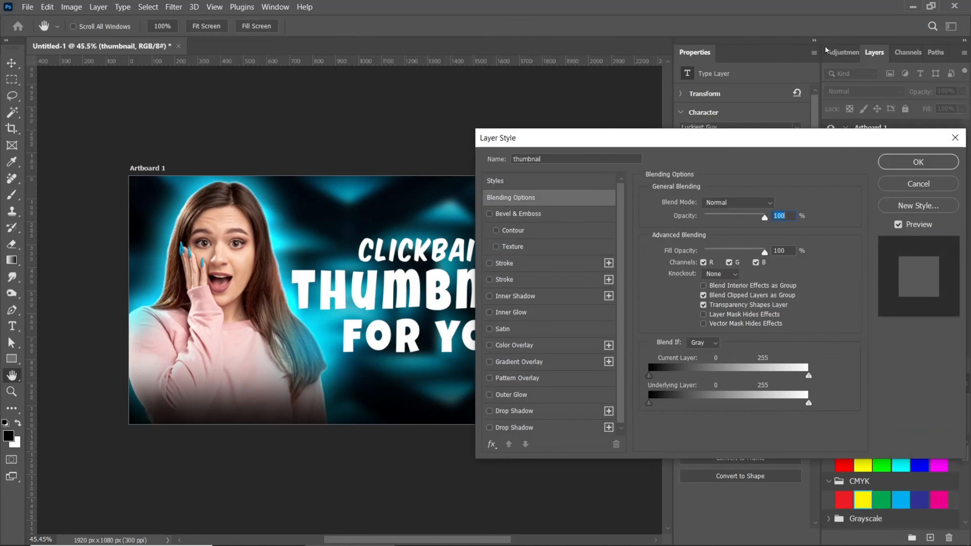
click(533, 364)
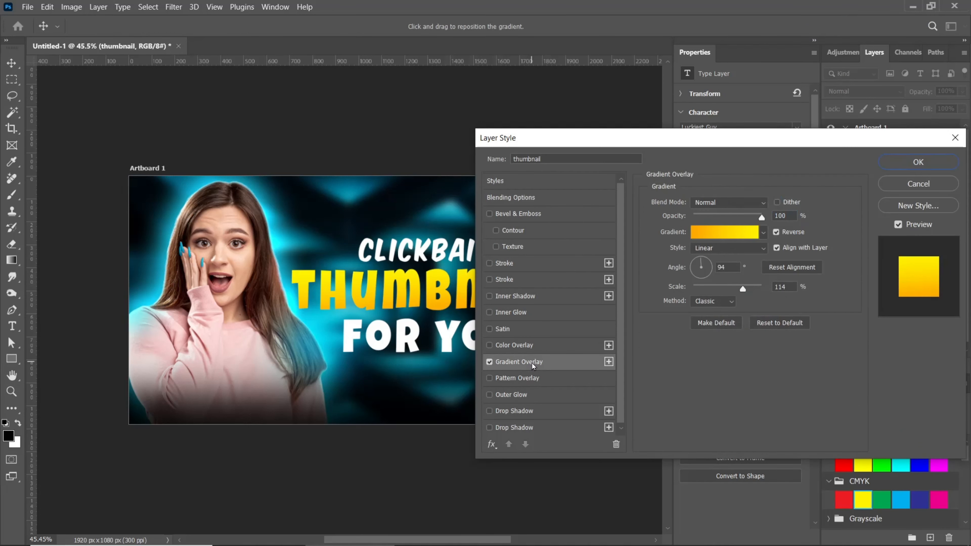
Define the overlay's gradient from yellow #fff200 to orange #ffa800 and accept it.
click(710, 235)
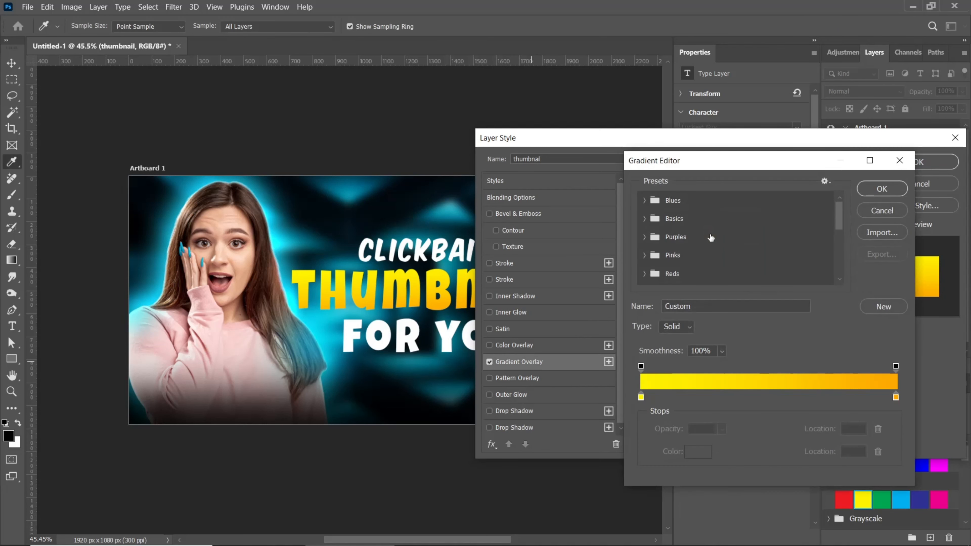
click(641, 398)
click(692, 451)
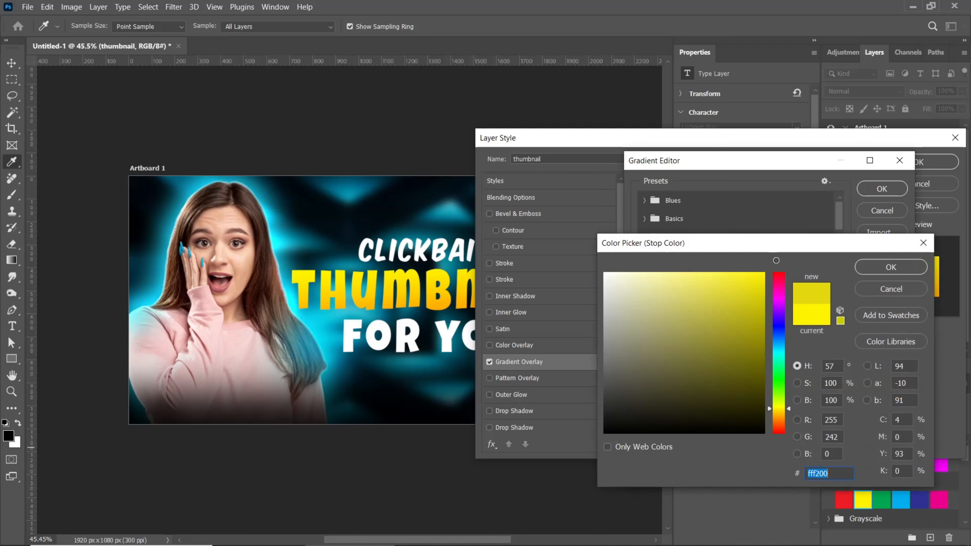
drag(776, 260, 779, 260)
click(886, 268)
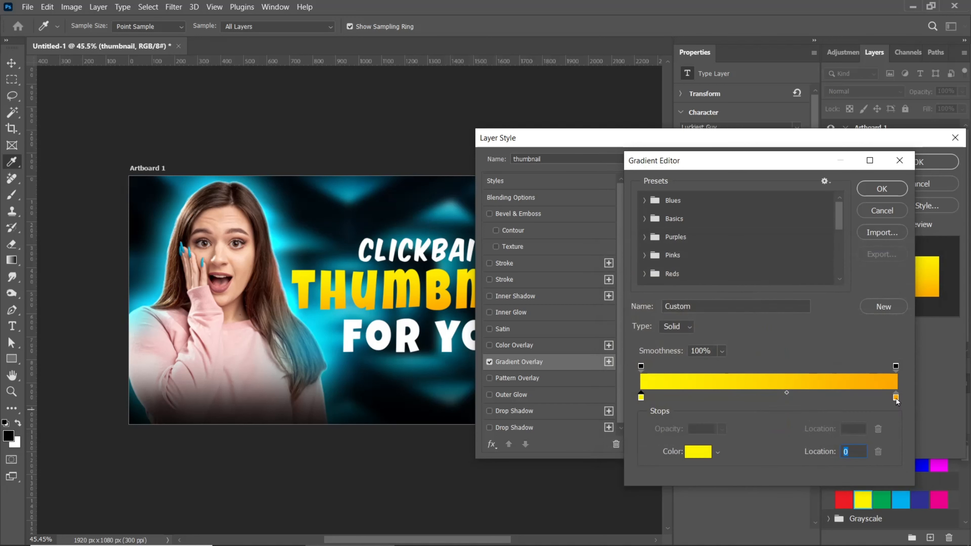
click(896, 398)
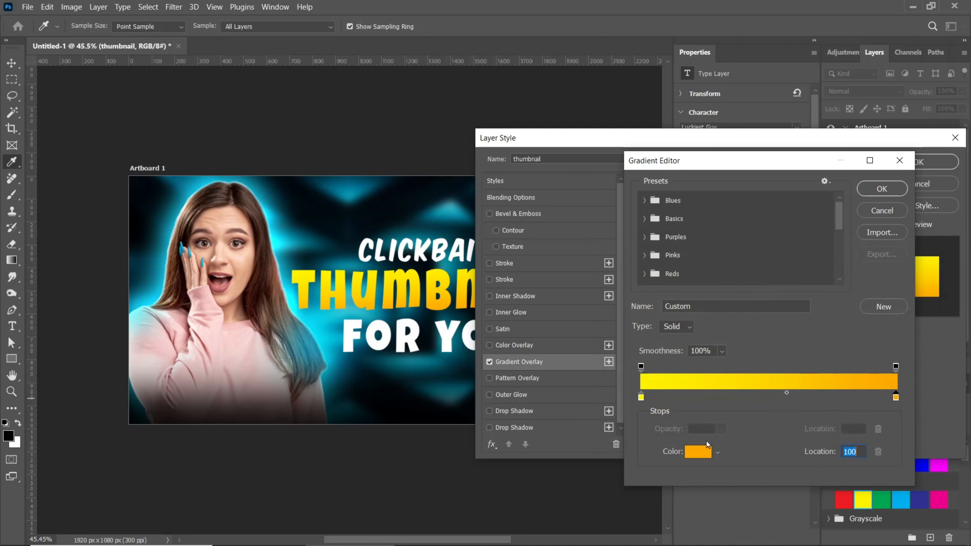
click(693, 453)
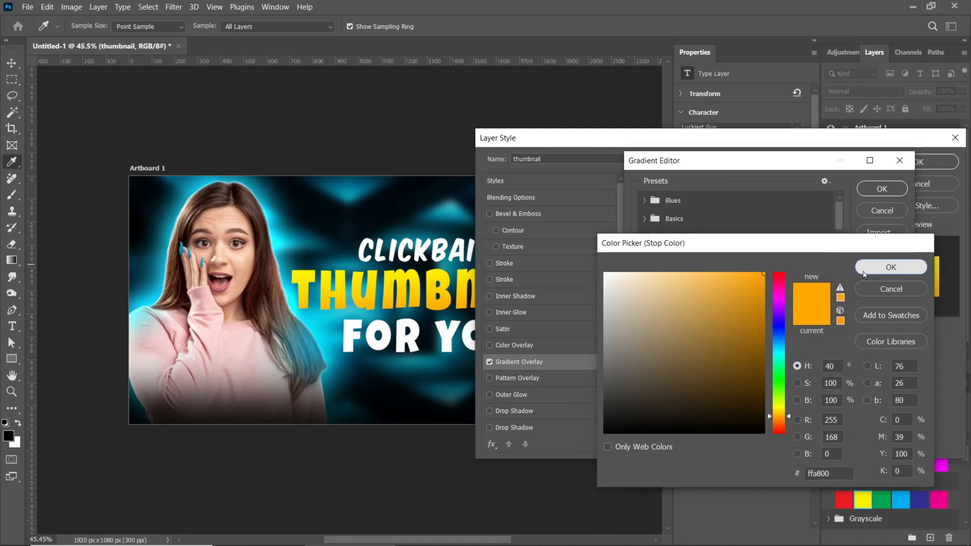
click(865, 273)
click(881, 189)
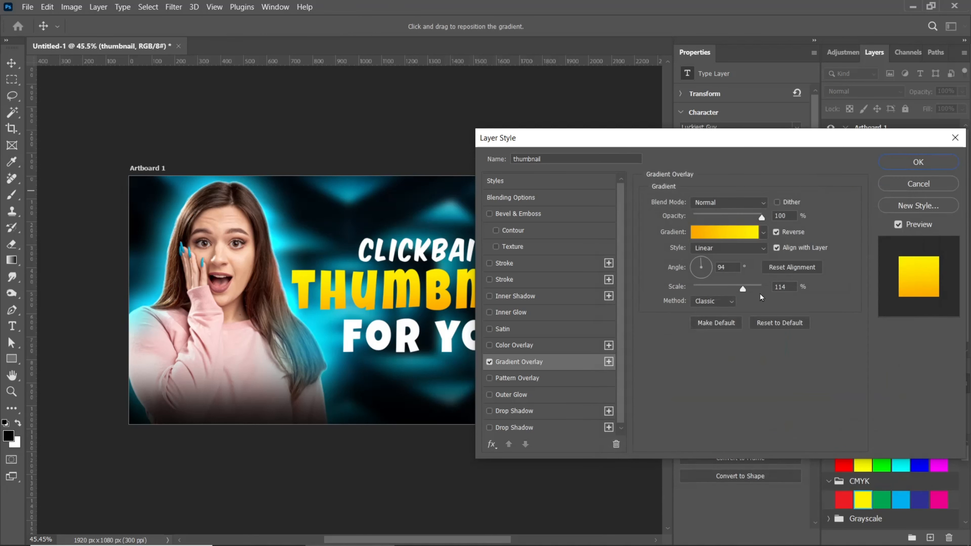
Add a Drop Shadow and a smooth Emboss bevel with 63% depth, 18 px size and 0 px soften to the "thumbnail" text.
click(517, 428)
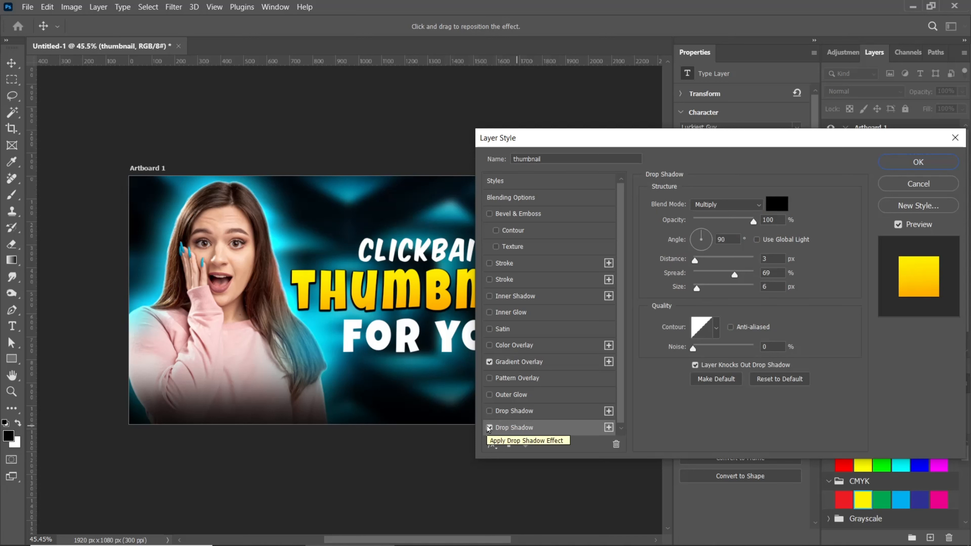
drag(568, 141, 602, 130)
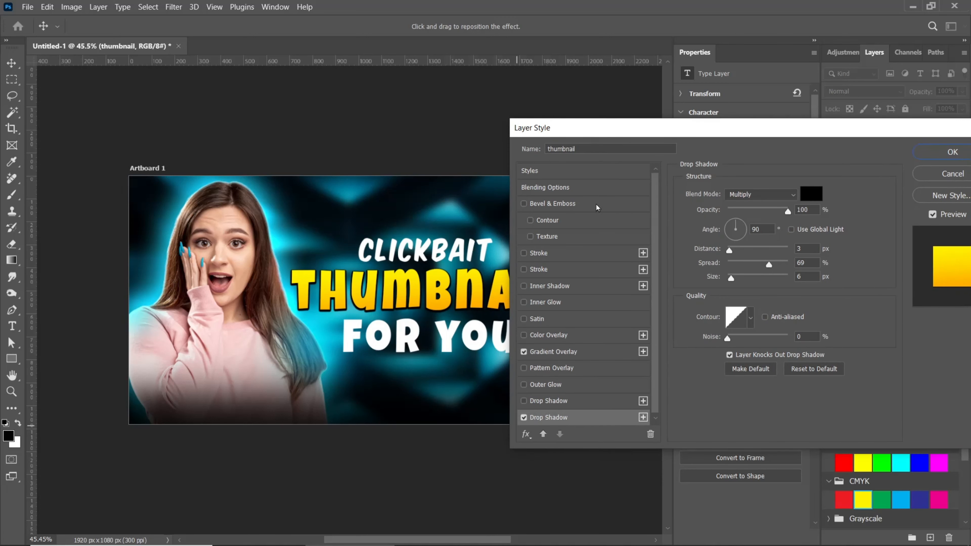
click(568, 206)
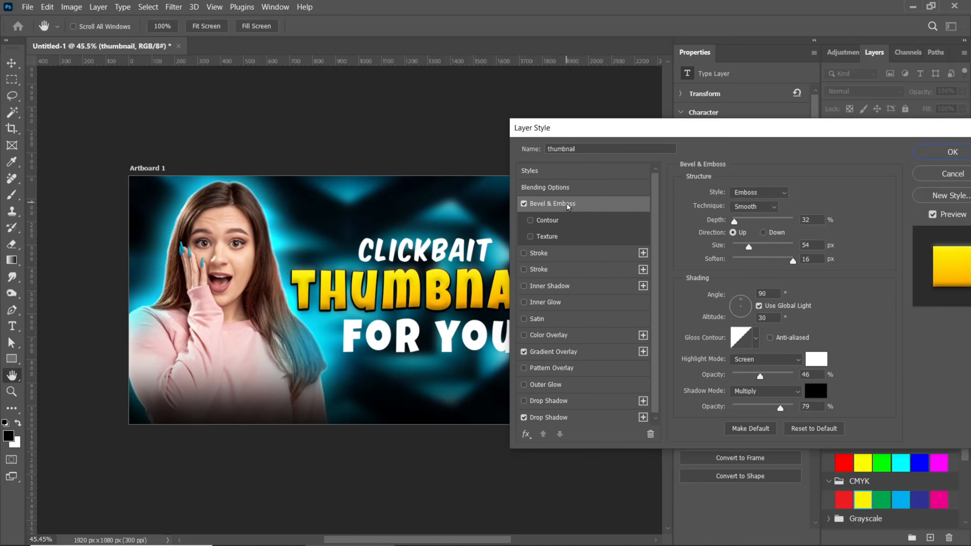
drag(734, 227, 733, 227)
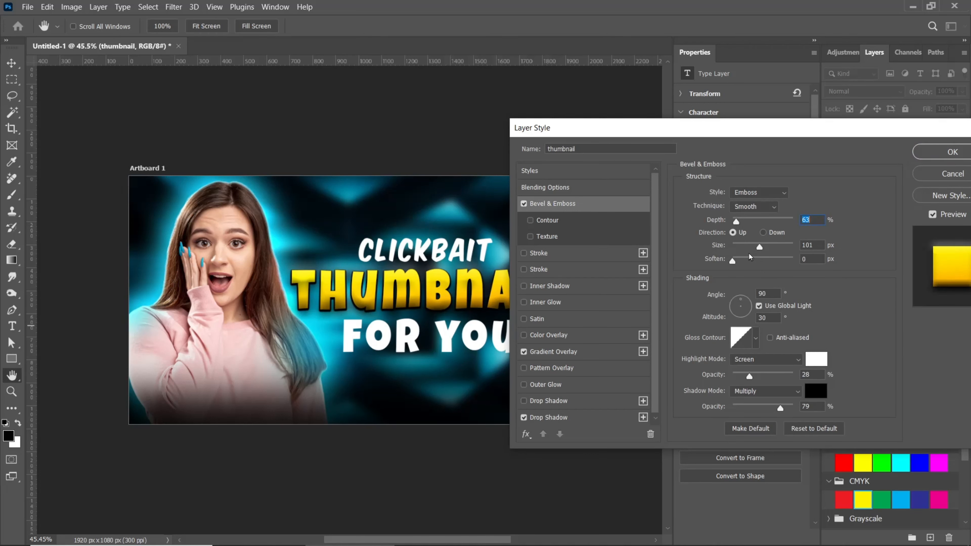
drag(760, 250, 743, 256)
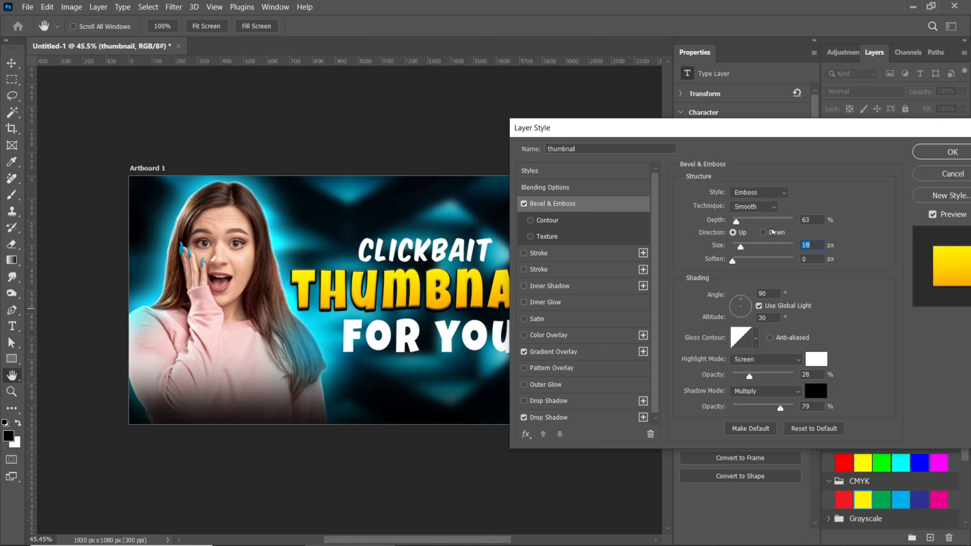
drag(771, 133, 732, 124)
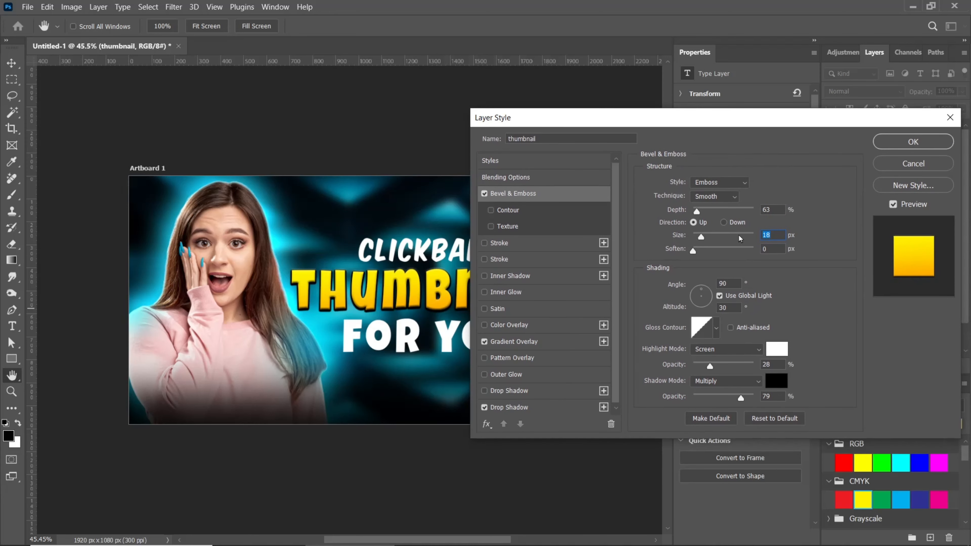
click(543, 345)
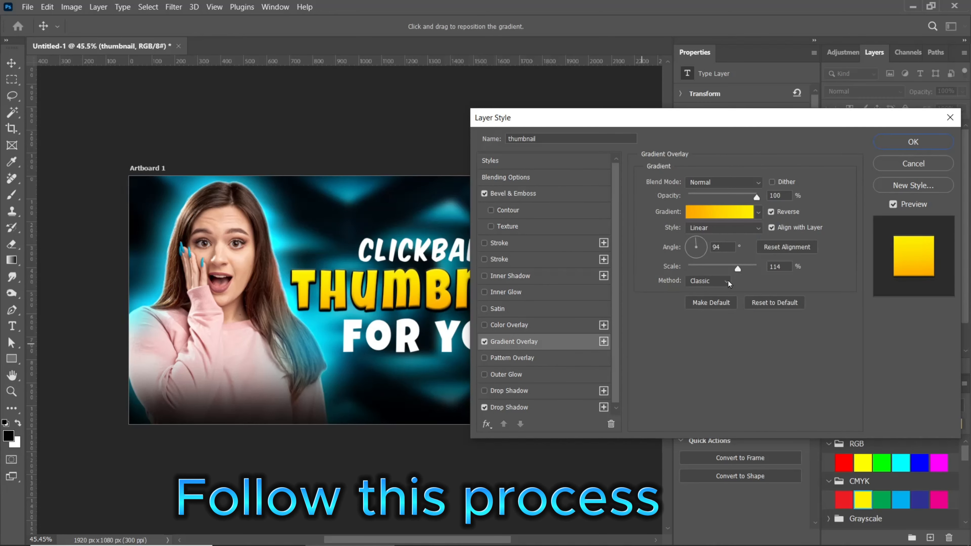
click(551, 407)
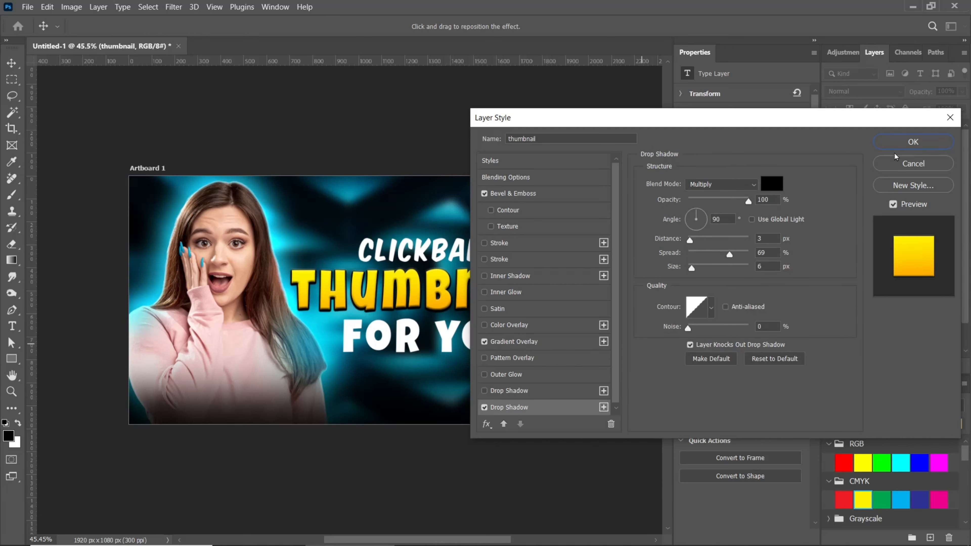
click(910, 142)
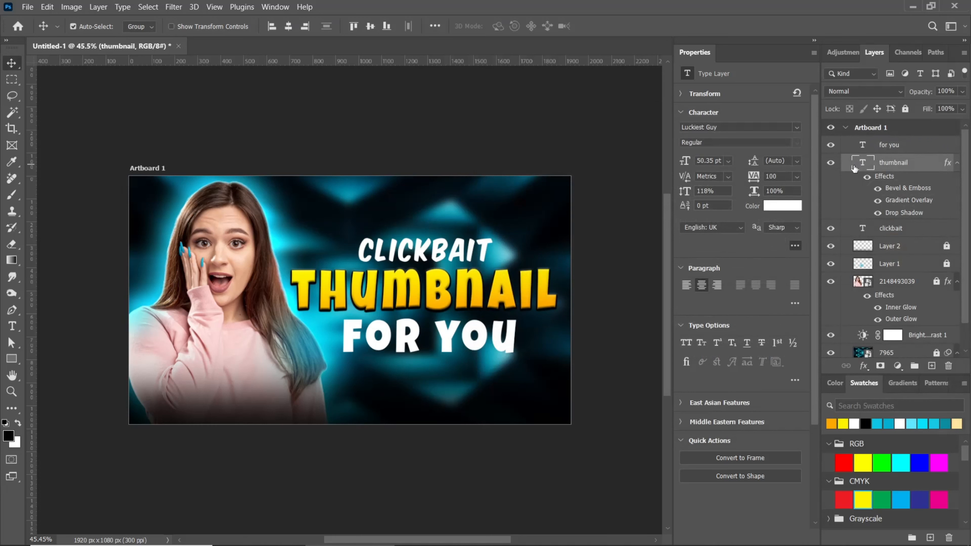
Give the "clickbait" text a black Multiply Drop Shadow with 3 px distance, 69% spread and 10 px size.
click(443, 254)
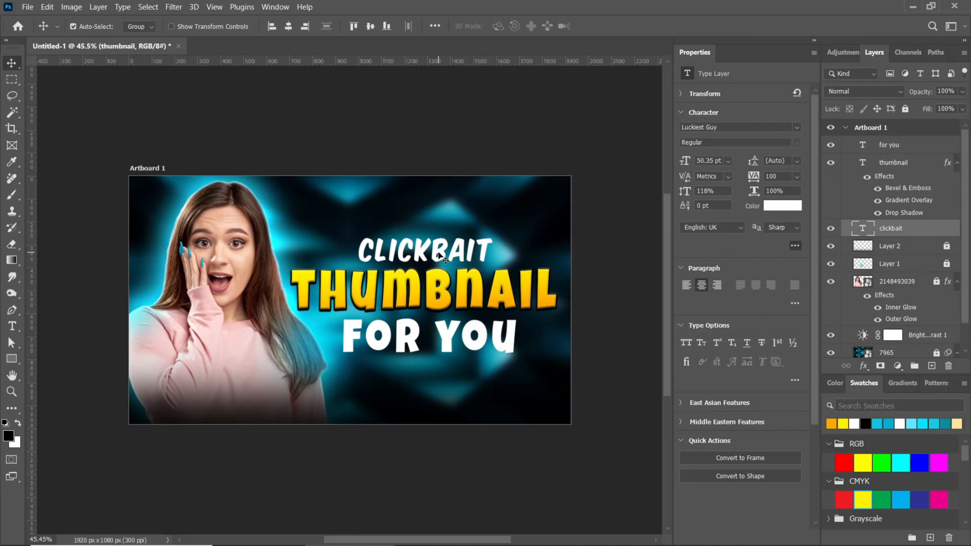
right_click(919, 232)
click(832, 22)
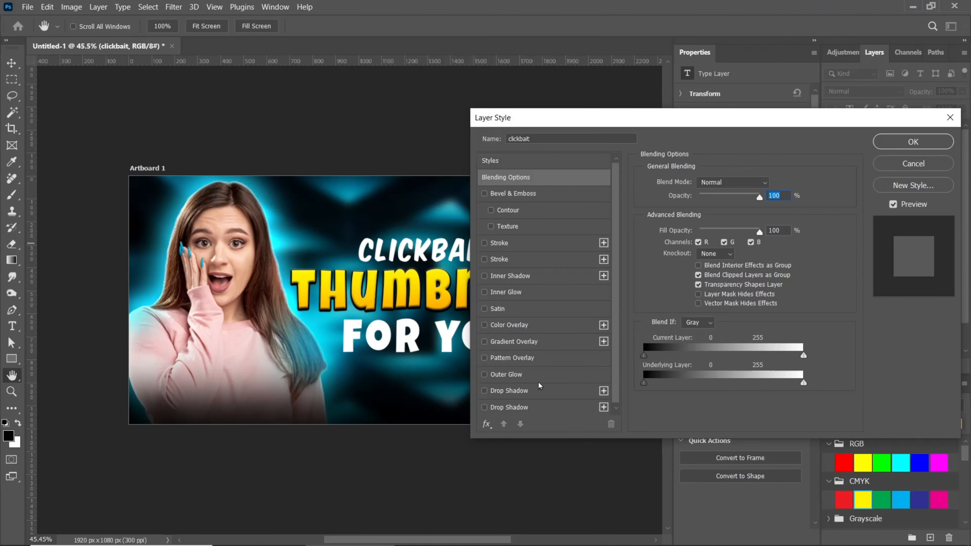
click(528, 408)
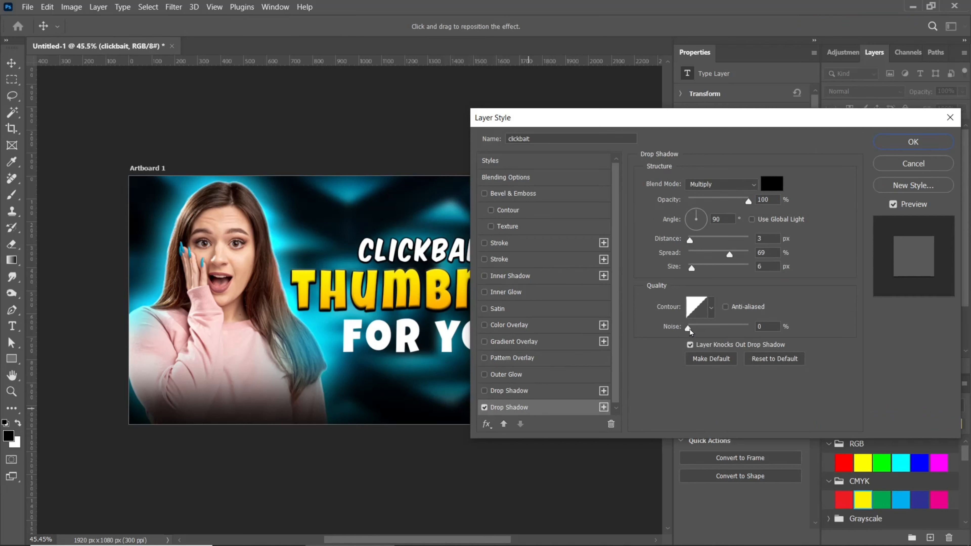
drag(692, 270, 693, 268)
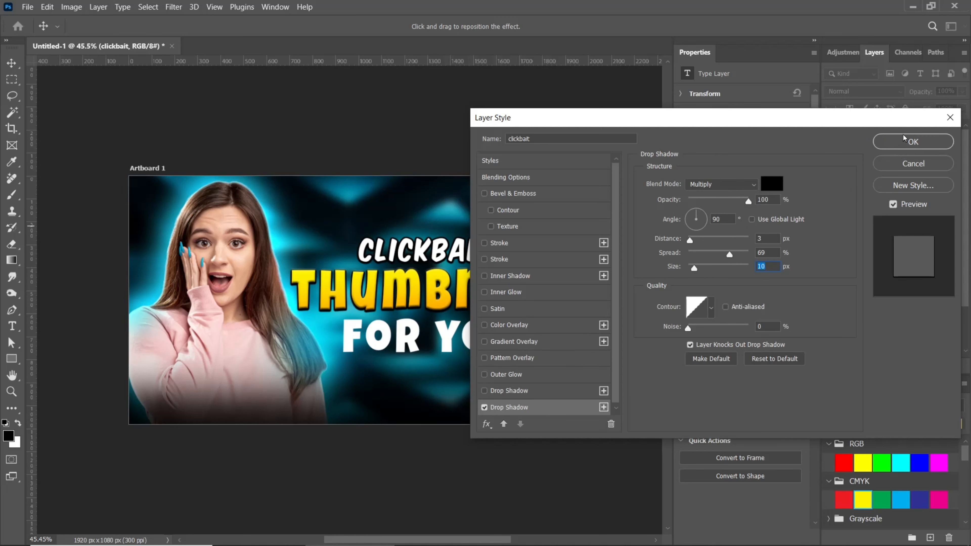
click(898, 144)
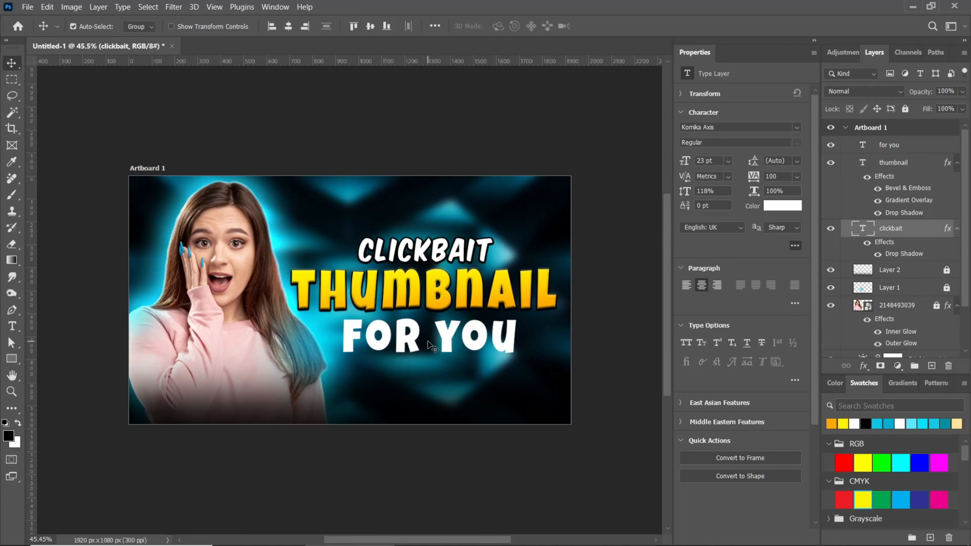
Change the "for you" text colour to purple #9851f0.
click(413, 346)
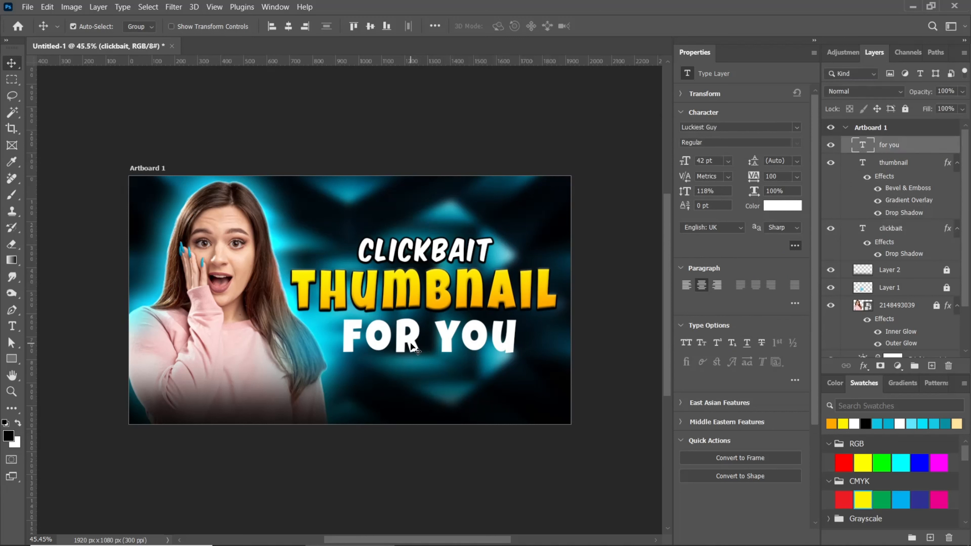
click(786, 210)
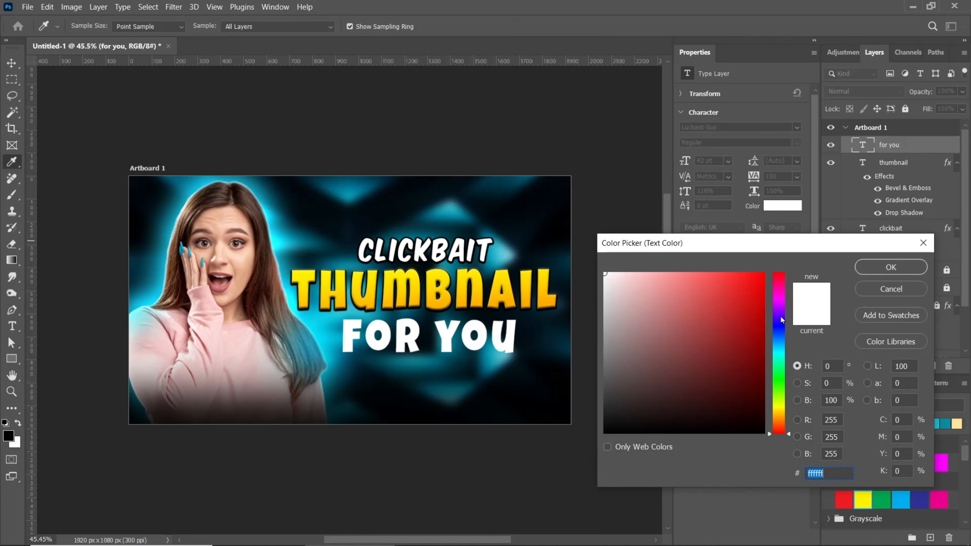
click(781, 312)
click(710, 282)
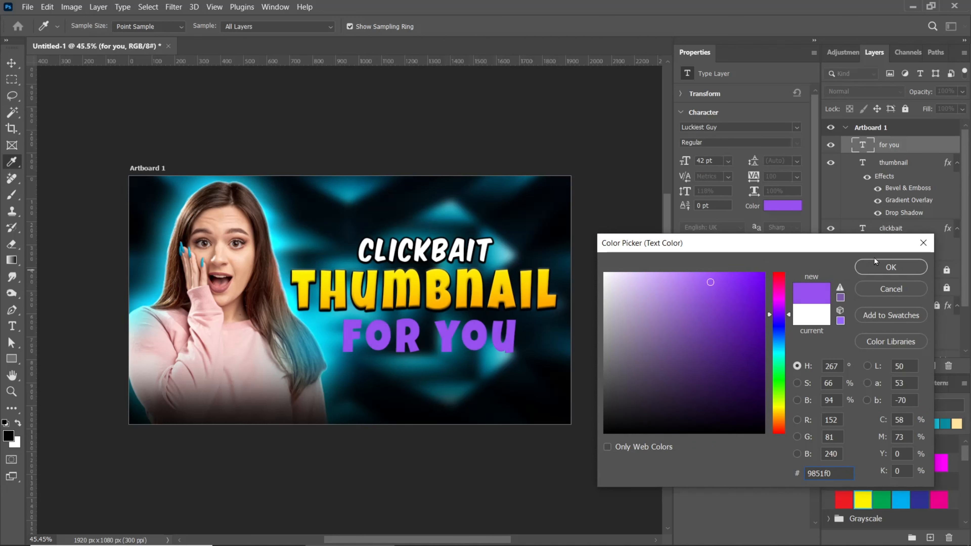
click(881, 270)
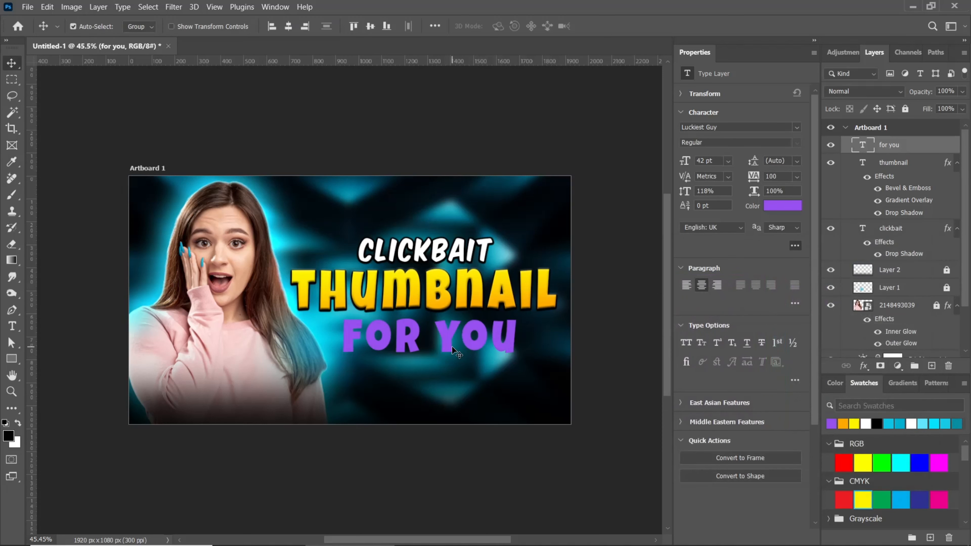
Apply a black Drop Shadow to the "for you" text in Normal blend mode with 69% spread and 10 px size.
right_click(915, 153)
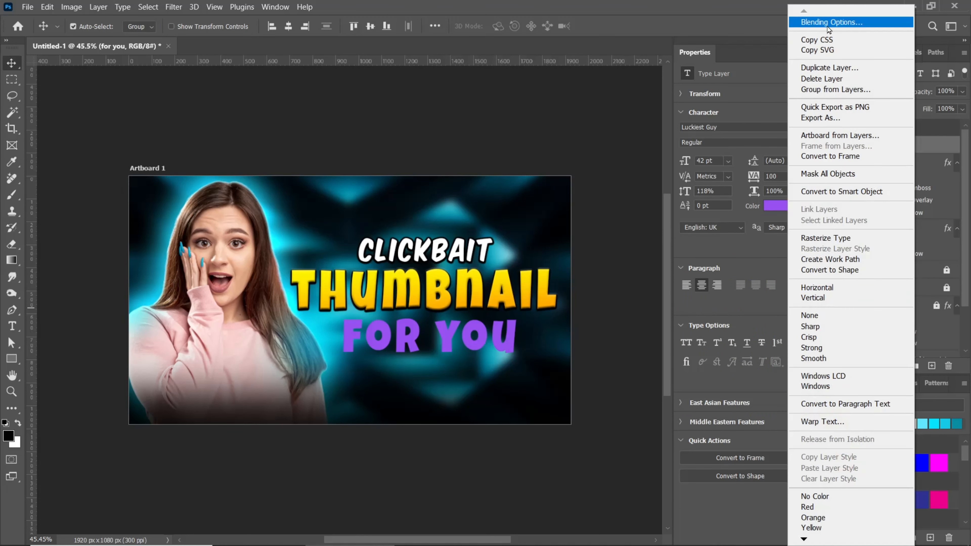
click(829, 23)
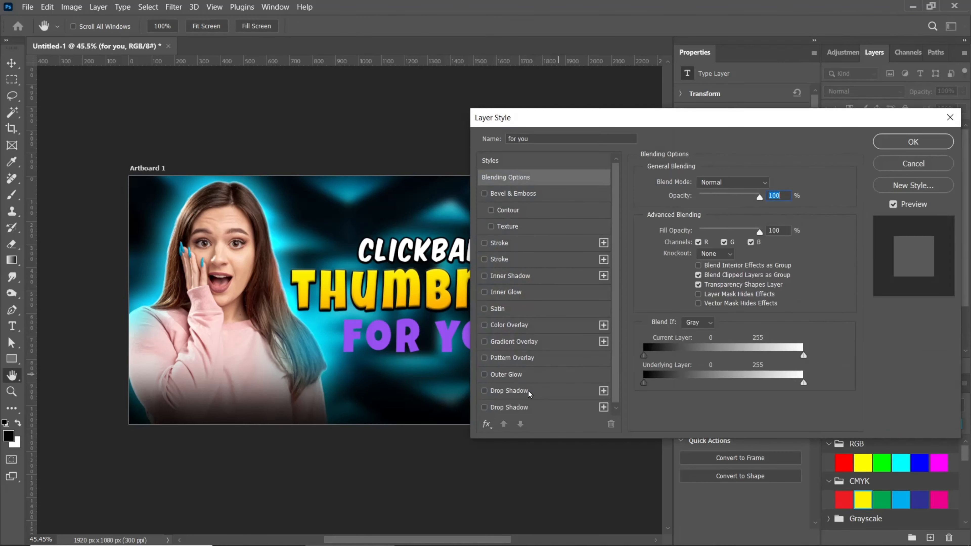
click(511, 407)
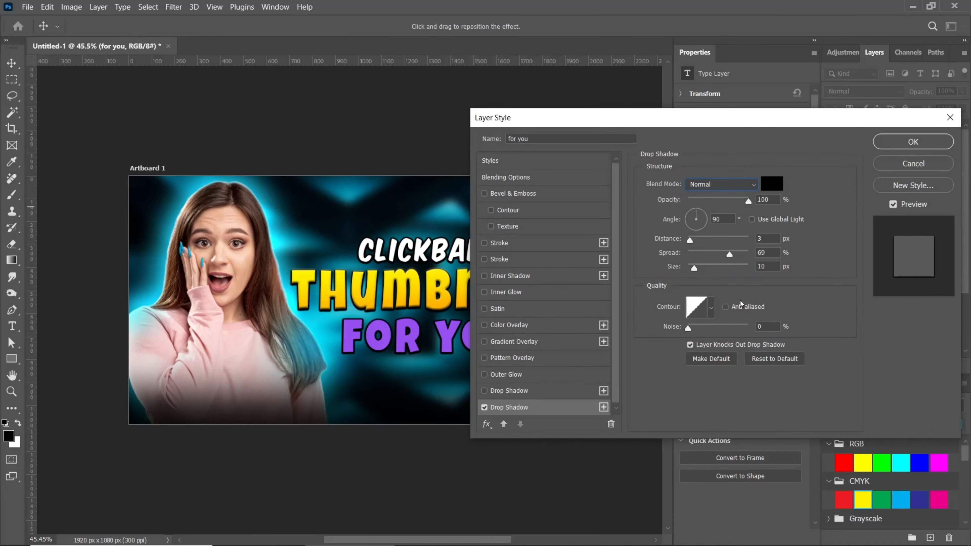
click(901, 143)
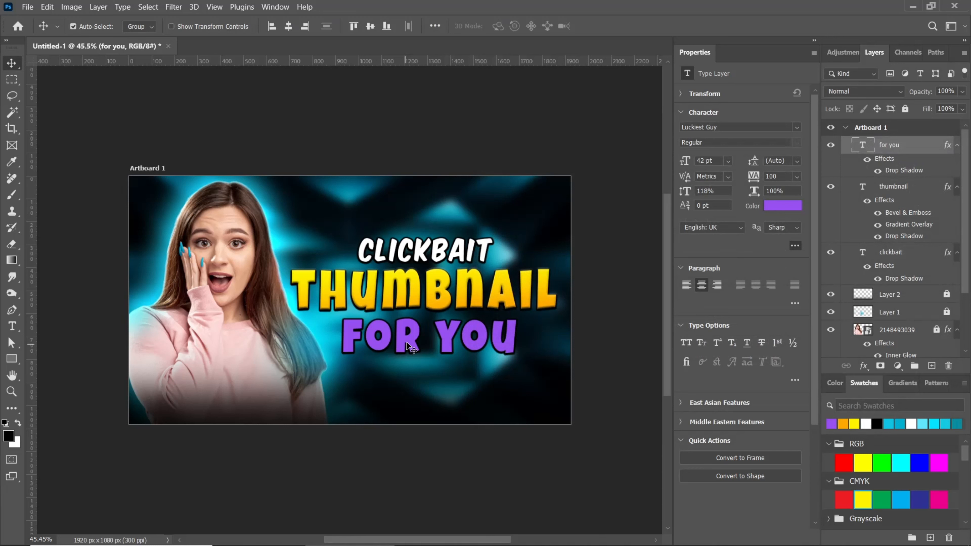
Add a new empty layer above the "for you" text and clip it to that text.
click(931, 366)
right_click(916, 146)
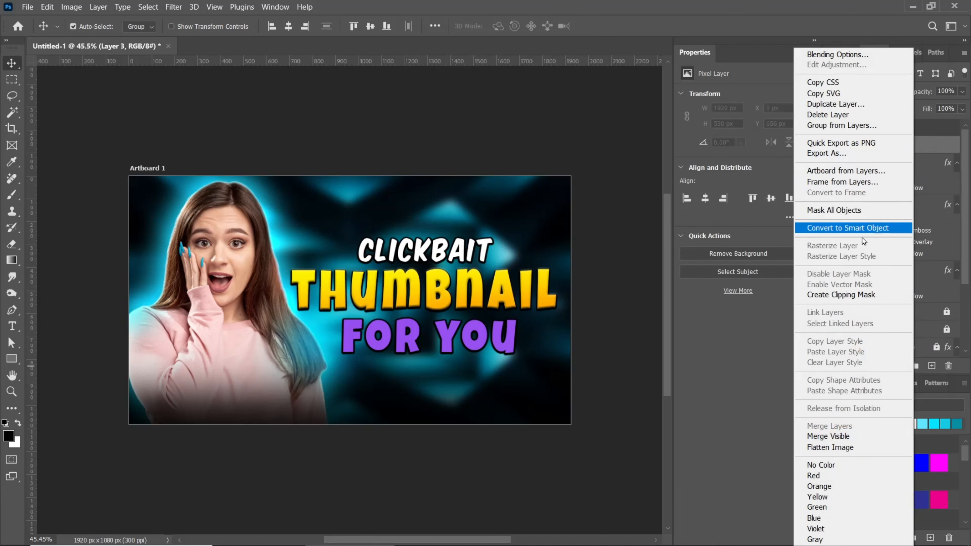
click(827, 298)
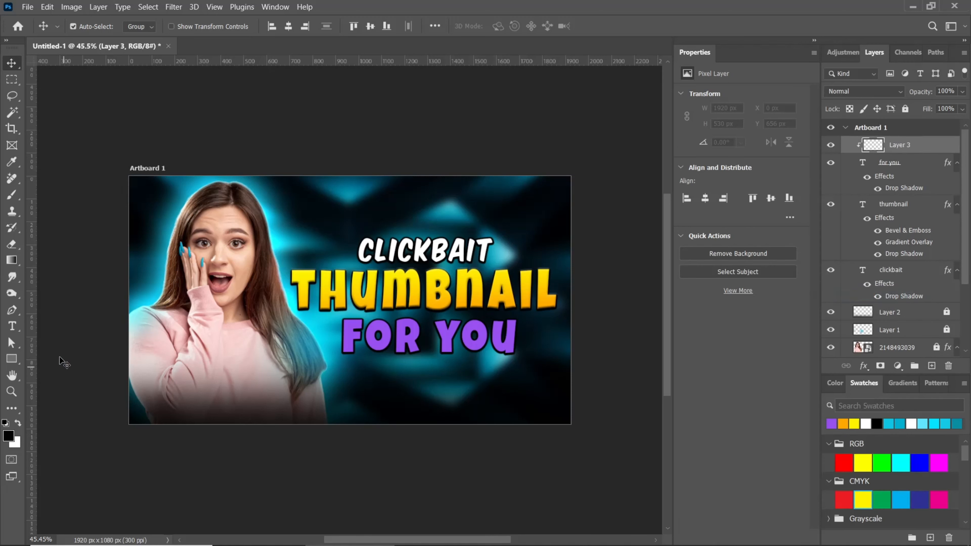
Set the Brush foreground colour to light purple #dcc5f8, based on the purple sampled from the "for you" text.
click(11, 195)
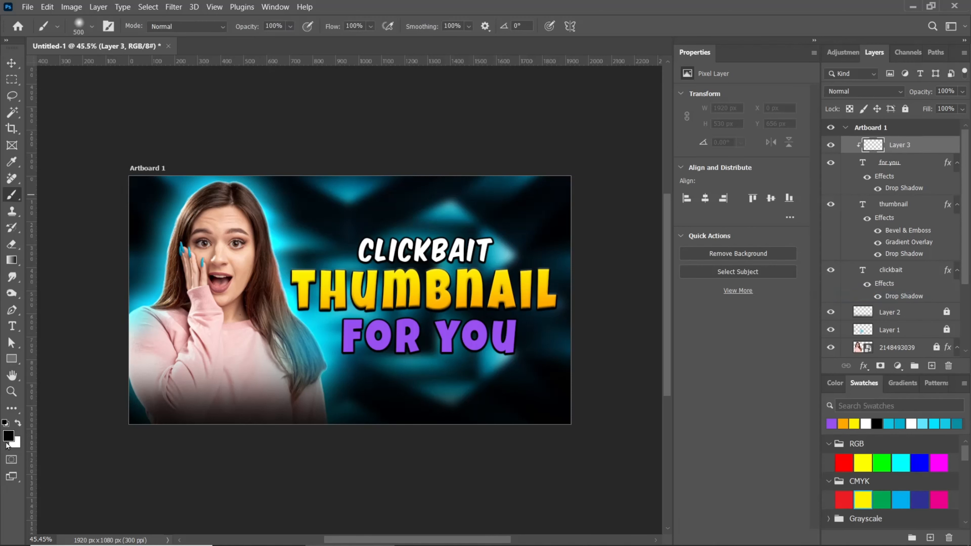
click(8, 436)
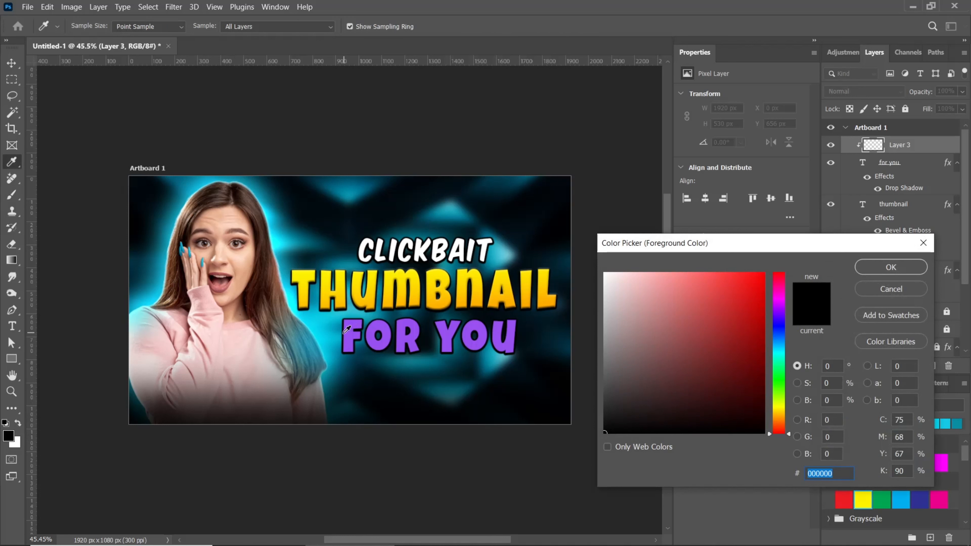
click(451, 326)
drag(648, 281, 637, 276)
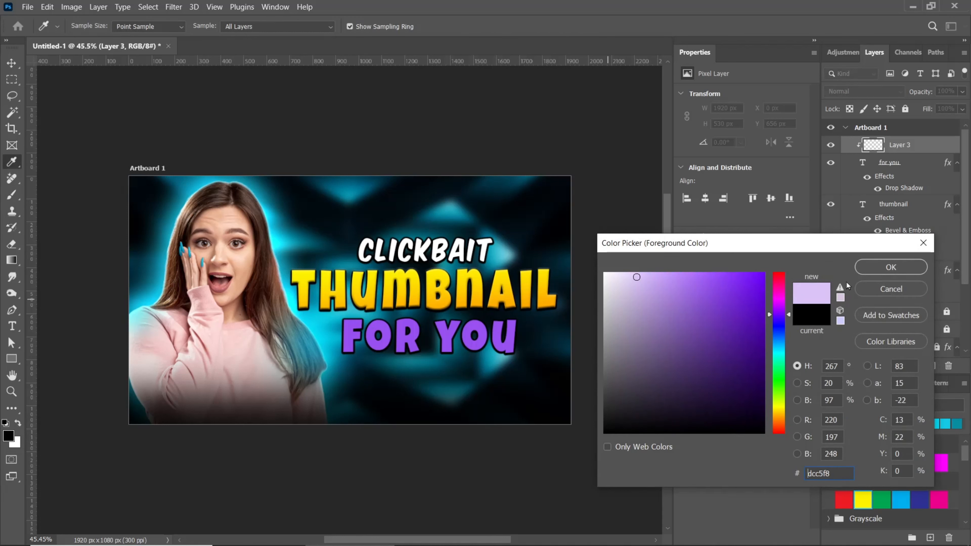
click(885, 269)
key(b)
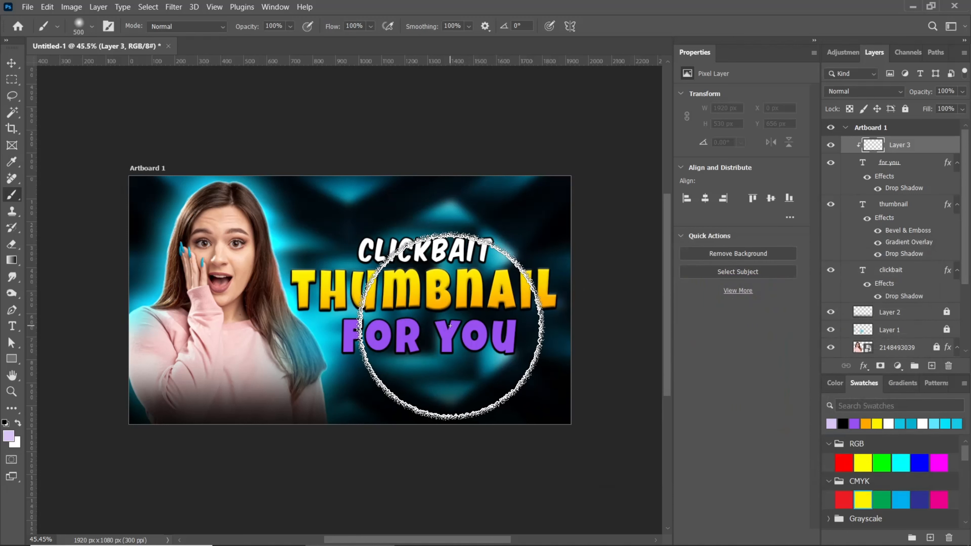
Paint soft light-purple highlights along the lower and upper edges of the "for you" letters with a 90 px brush.
key(bracketleft)
key(bracketleft)
key(bracketleft)
key(bracketleft)
key(bracketleft)
key(bracketleft)
scroll(433, 347, up, 3)
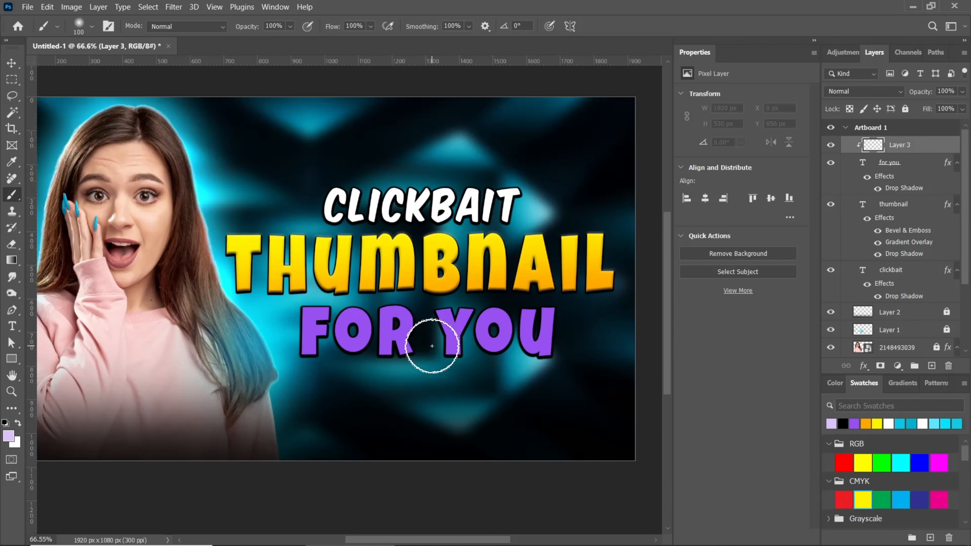
key(bracketleft)
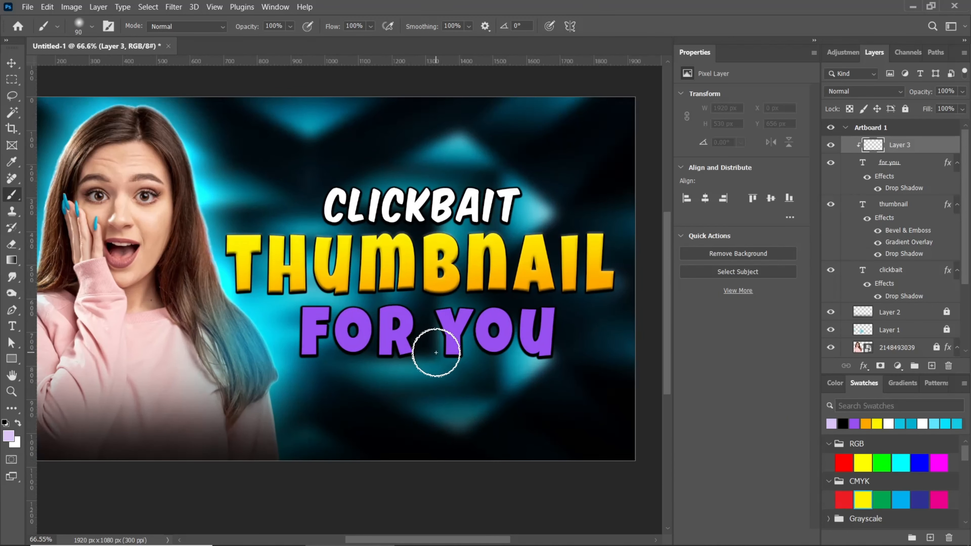
drag(435, 351, 544, 341)
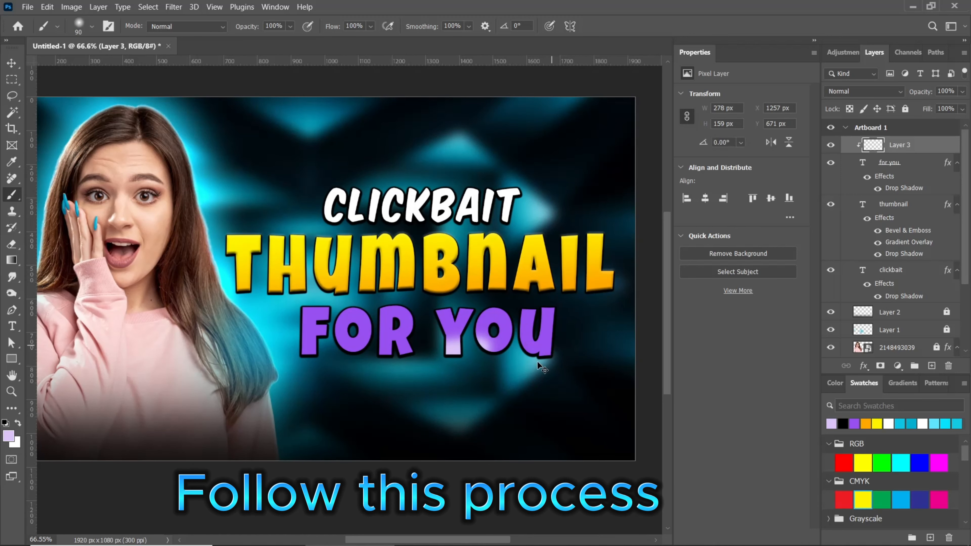
key(ctrl+z)
mouse_move(373, 354)
mouse_down()
mouse_move(303, 373)
mouse_move(563, 357)
mouse_up()
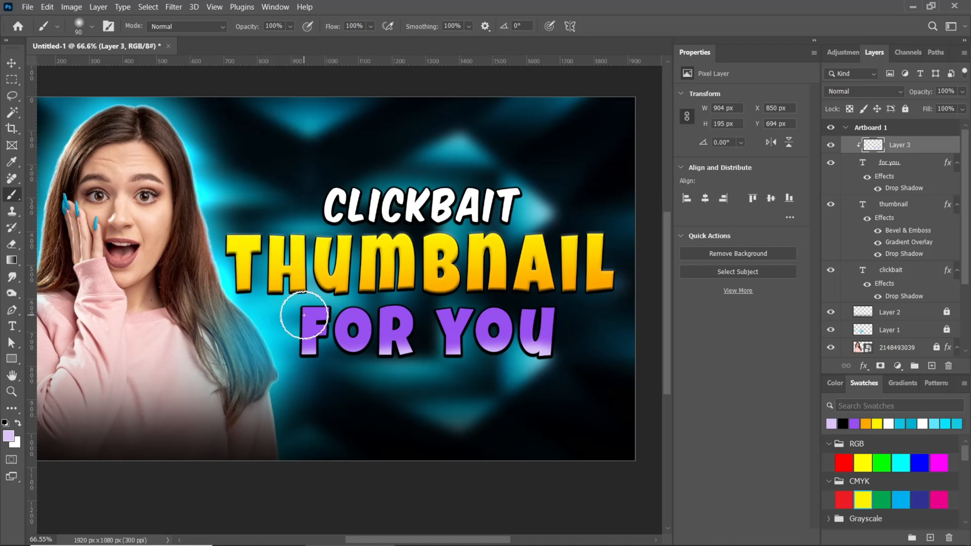
mouse_move(296, 315)
mouse_down()
mouse_move(392, 298)
mouse_move(381, 299)
mouse_move(393, 334)
mouse_move(440, 307)
mouse_move(443, 328)
mouse_move(559, 320)
mouse_up()
Brush over the word "you" at 60 px and set the clipped highlight layer's blend mode to Overlay.
key([)
key([)
key([)
drag(500, 336, 612, 324)
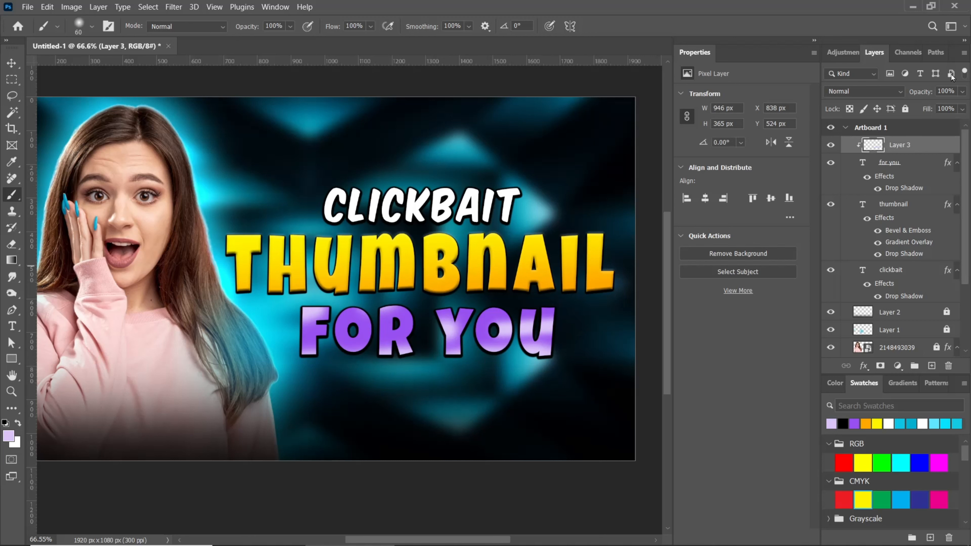
click(877, 93)
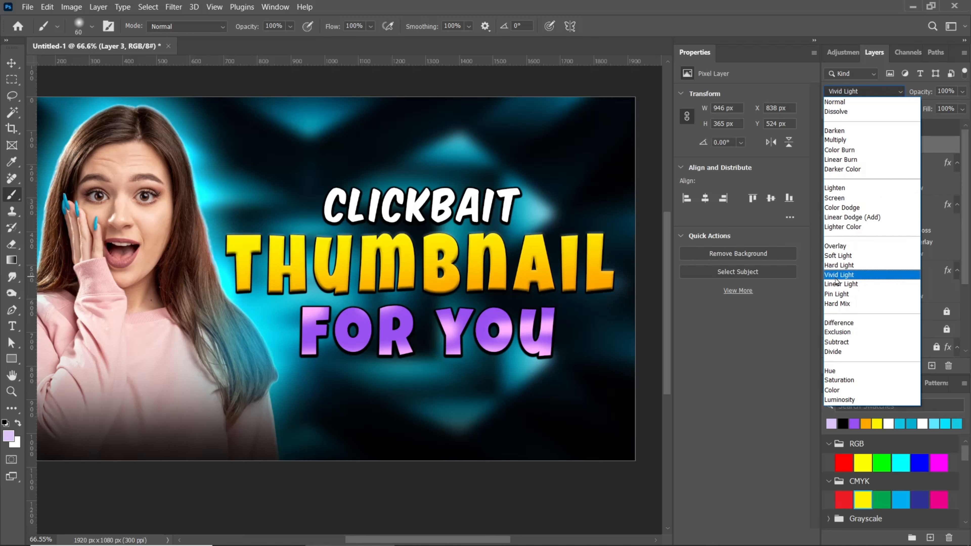
click(844, 248)
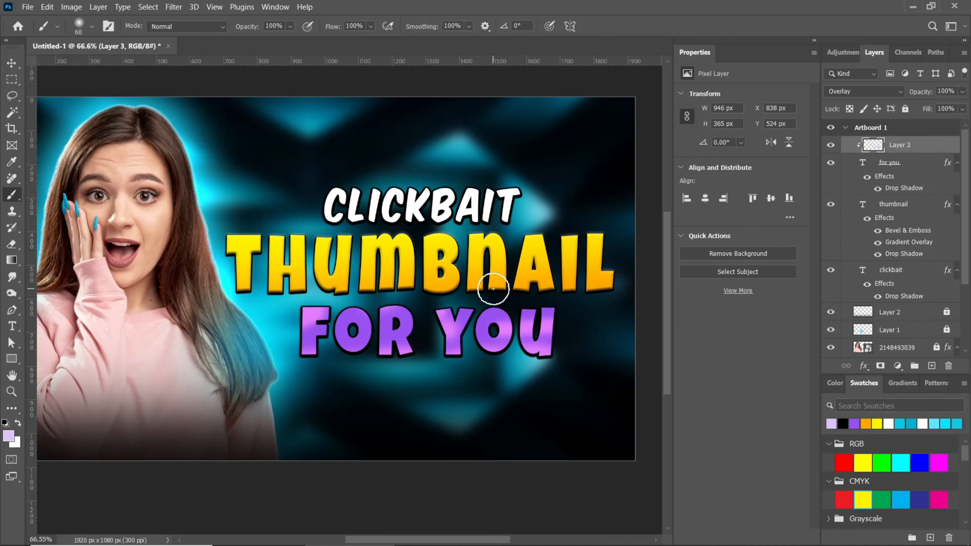
Place the embedded red growth-chart image "maxresdefault copy" and scale it to about 569 × 322 px beneath the "for you" text.
scroll(494, 282, down, 2)
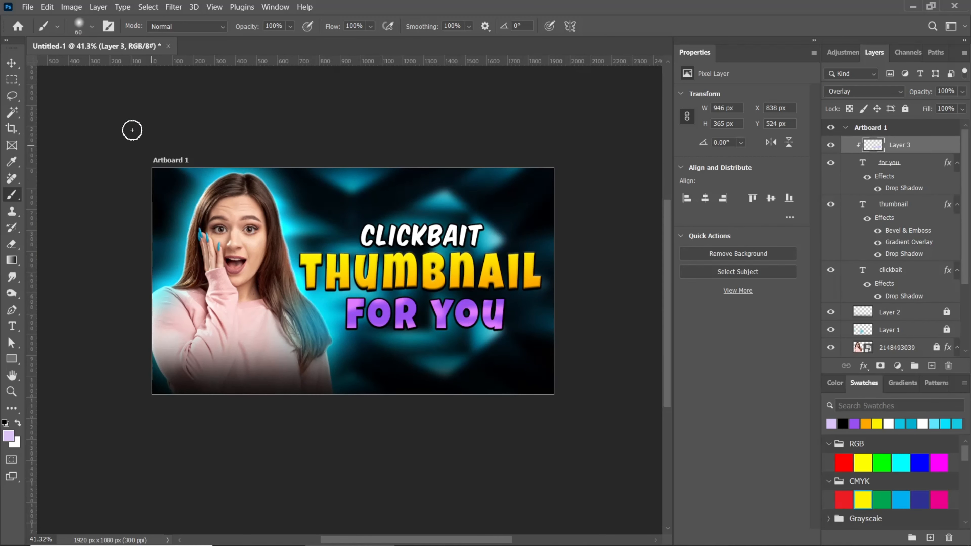
click(28, 7)
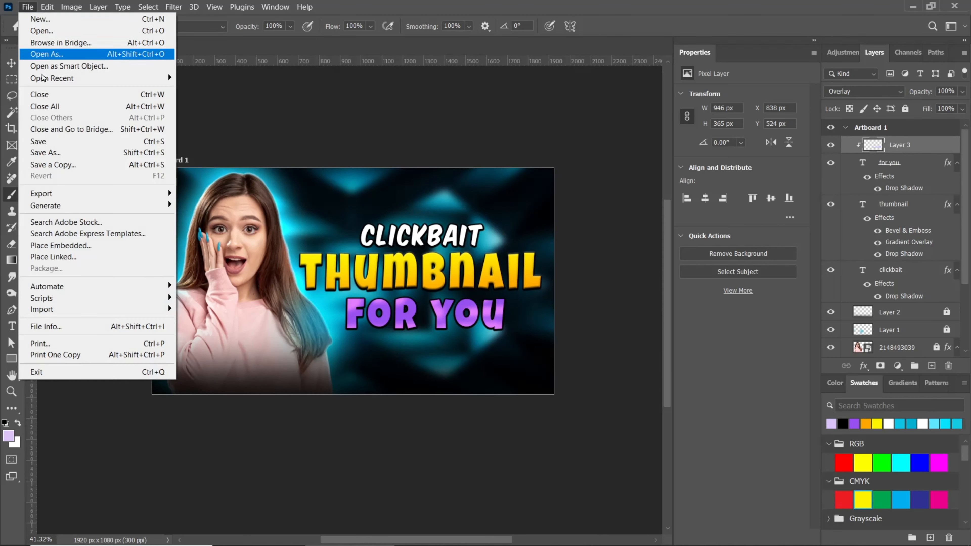
click(96, 246)
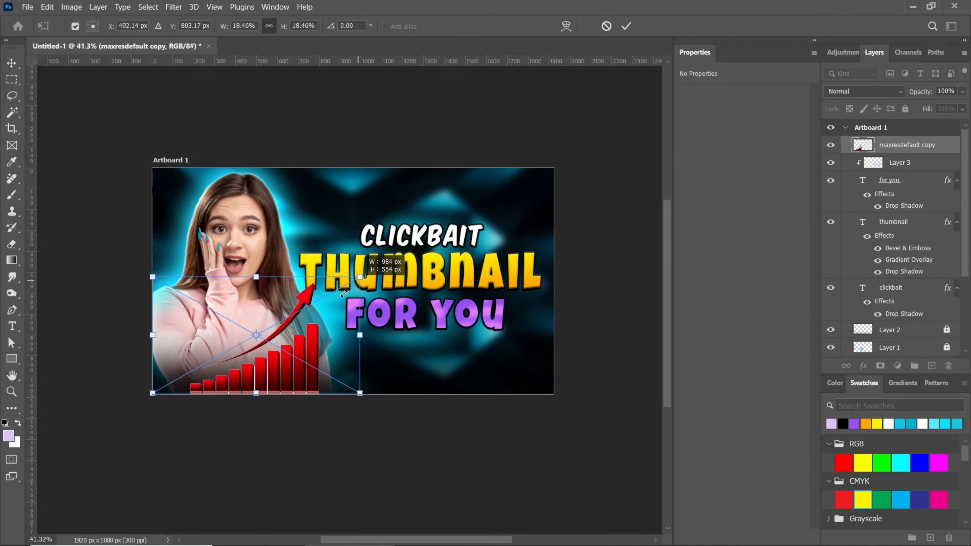
drag(152, 275, 320, 347)
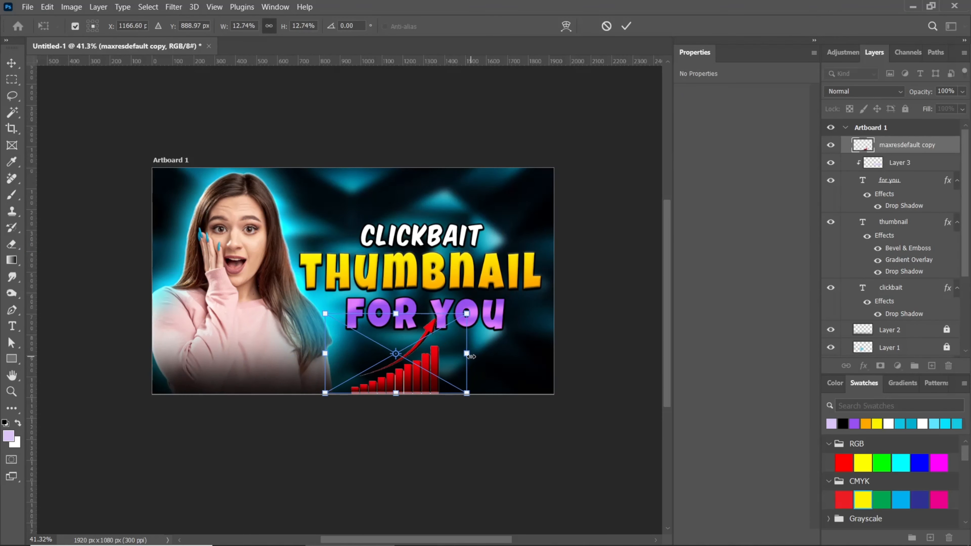
drag(472, 347, 524, 319)
click(626, 28)
Move the growth-chart layer directly below Layer 2 and set its blend mode to Divide.
drag(907, 145, 907, 339)
key(b)
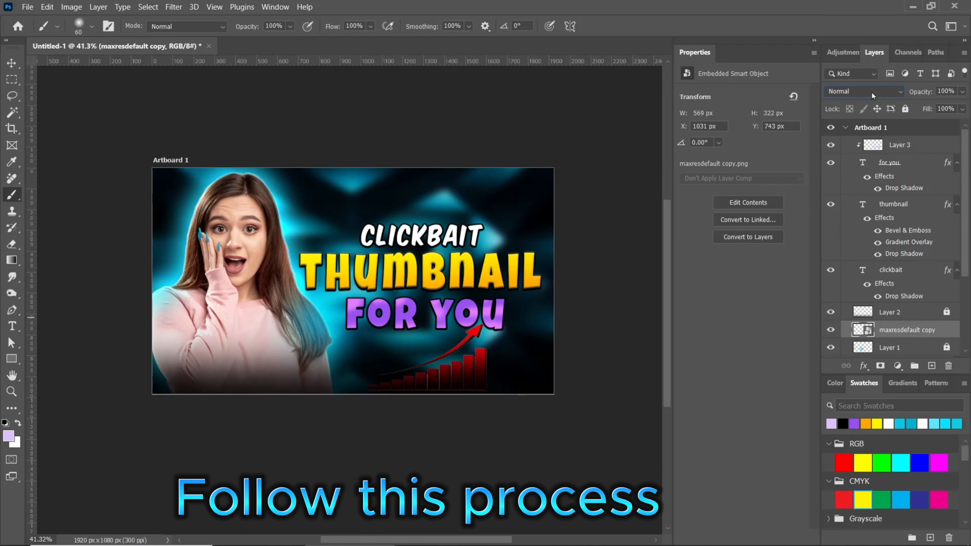
click(872, 92)
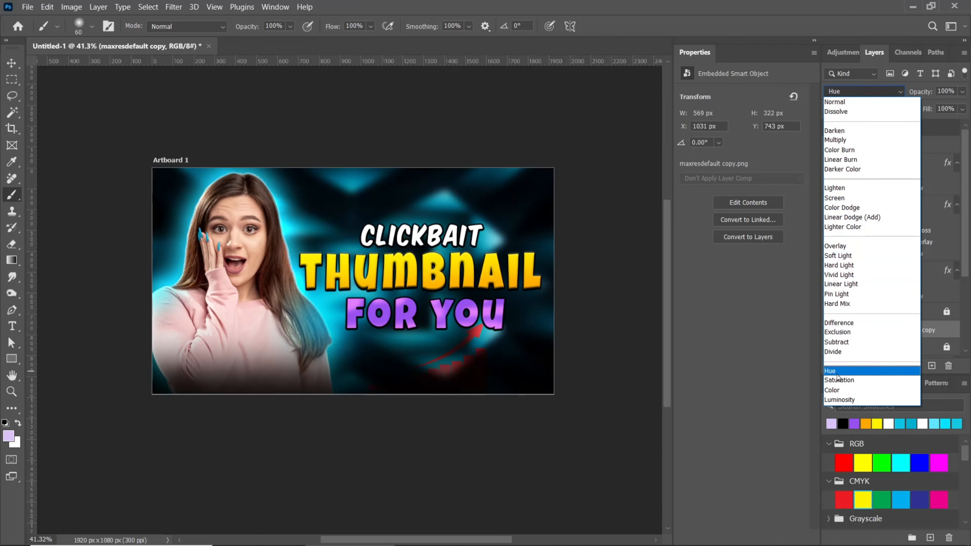
click(841, 352)
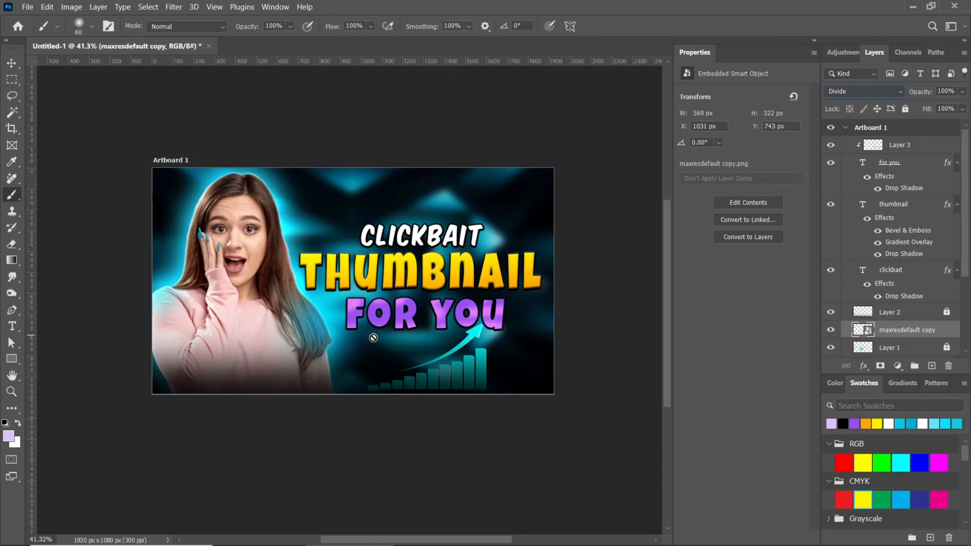
Place the embedded shocked emoji "pngwing.com", scaled to about 122 px and rotated about 12°, beside the end of the "for you" text.
click(28, 6)
click(83, 248)
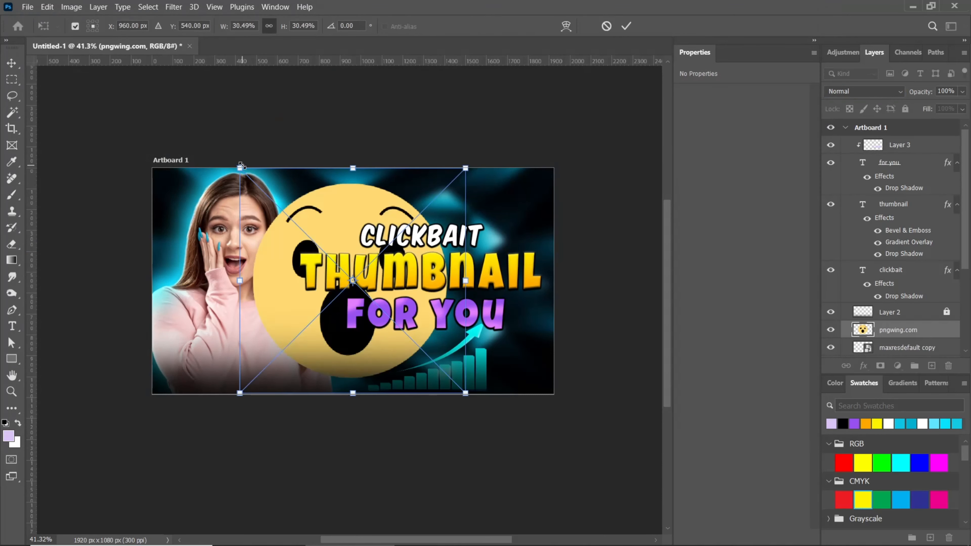
mouse_move(271, 163)
mouse_down()
mouse_move(412, 347)
mouse_move(503, 311)
mouse_move(520, 328)
mouse_up()
mouse_move(530, 344)
mouse_down()
mouse_move(532, 336)
mouse_move(559, 351)
mouse_move(527, 335)
mouse_up()
click(626, 26)
key(v)
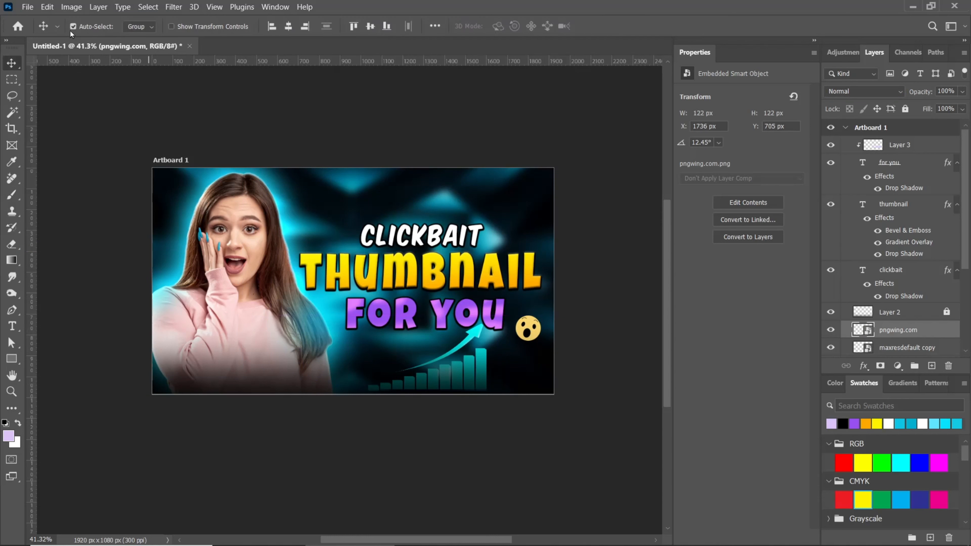
Apply a Motion Blur to the emoji with an angle of 28° and a distance of 22 pixels.
click(173, 7)
mouse_move(203, 158)
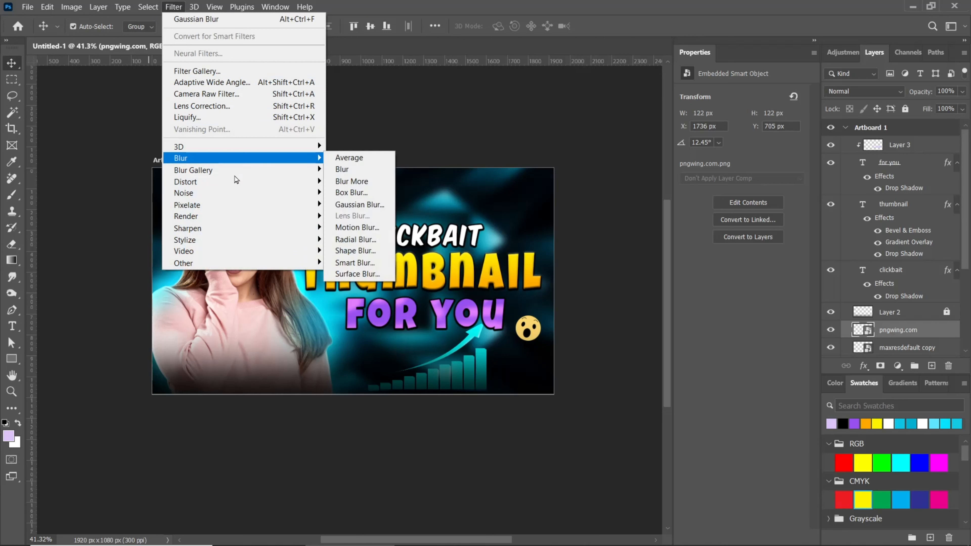
click(348, 229)
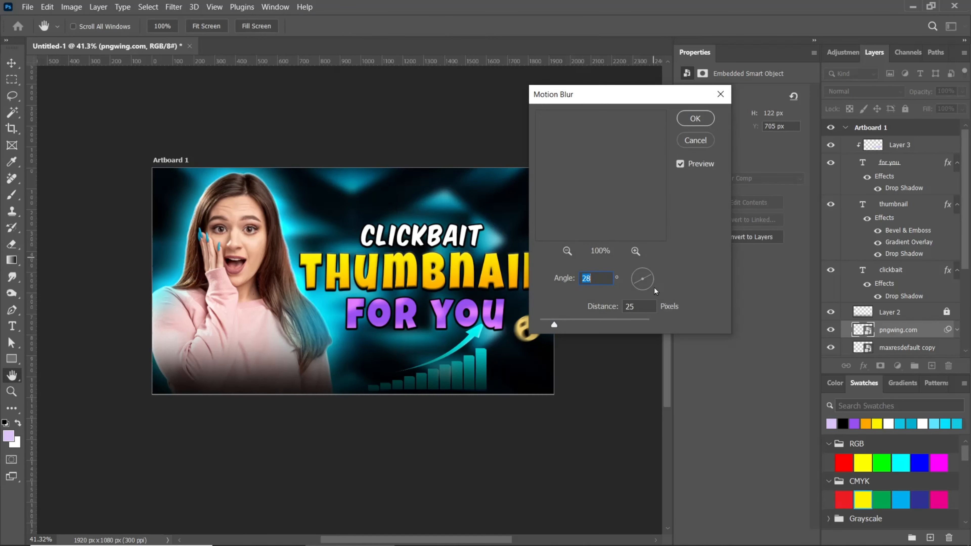
drag(561, 328, 562, 329)
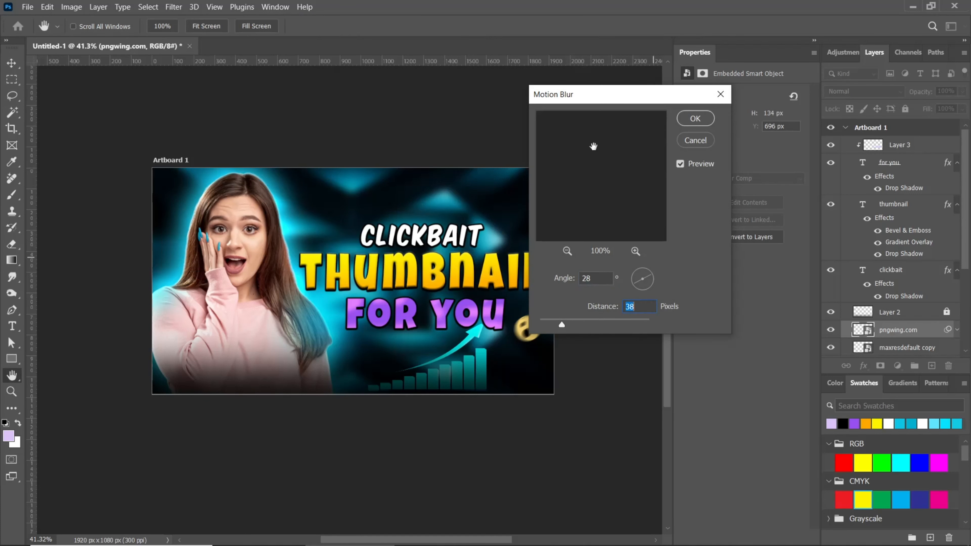
drag(600, 94, 655, 91)
text(21)
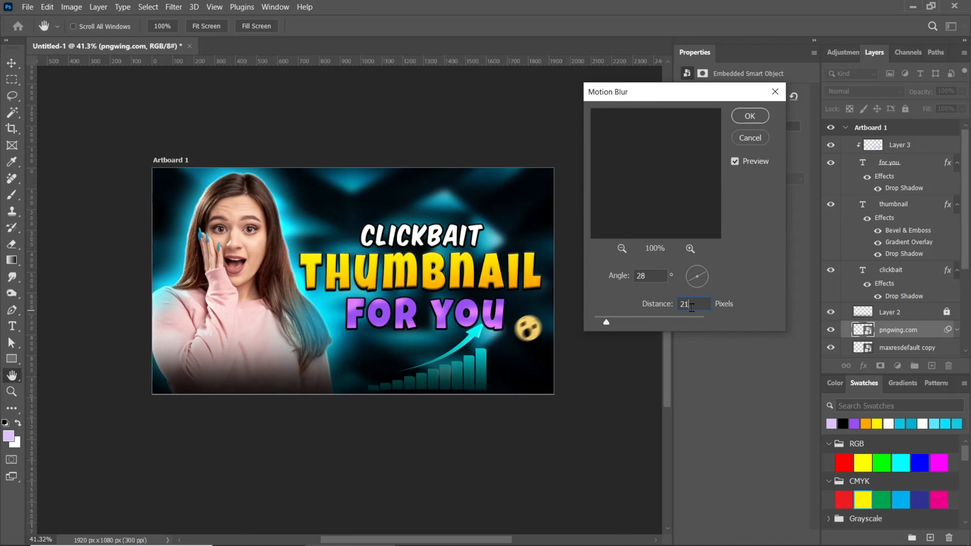
click(748, 118)
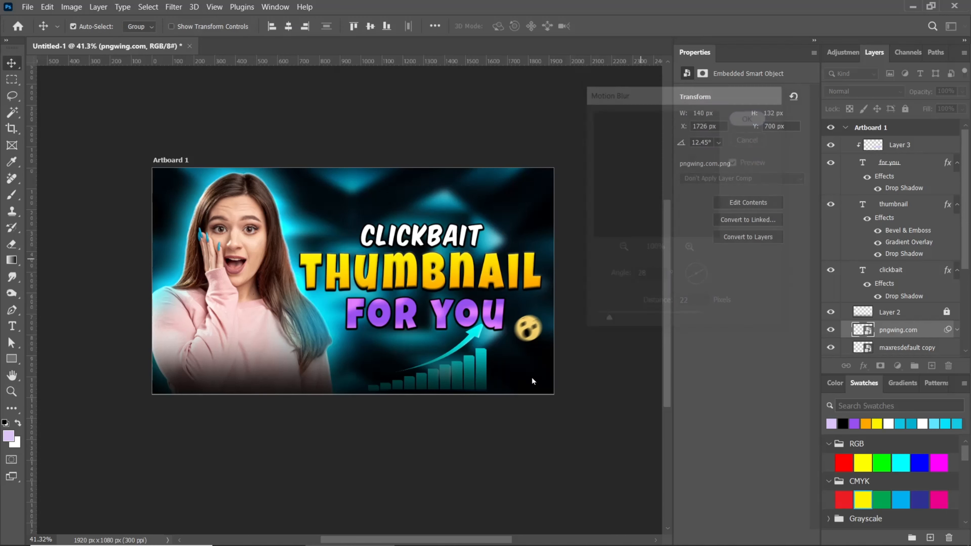
Duplicate the blurred emoji twice, placing the copies on either side of "clickbait", rotated about -16° at its start and 35° at its end.
drag(532, 332, 546, 276)
key(ctrl+t)
click(627, 26)
key(ctrl+t)
drag(540, 251, 509, 239)
click(626, 26)
Change the blend mode of the emoji after "clickbait" and set the one before it to Vivid Light.
click(864, 91)
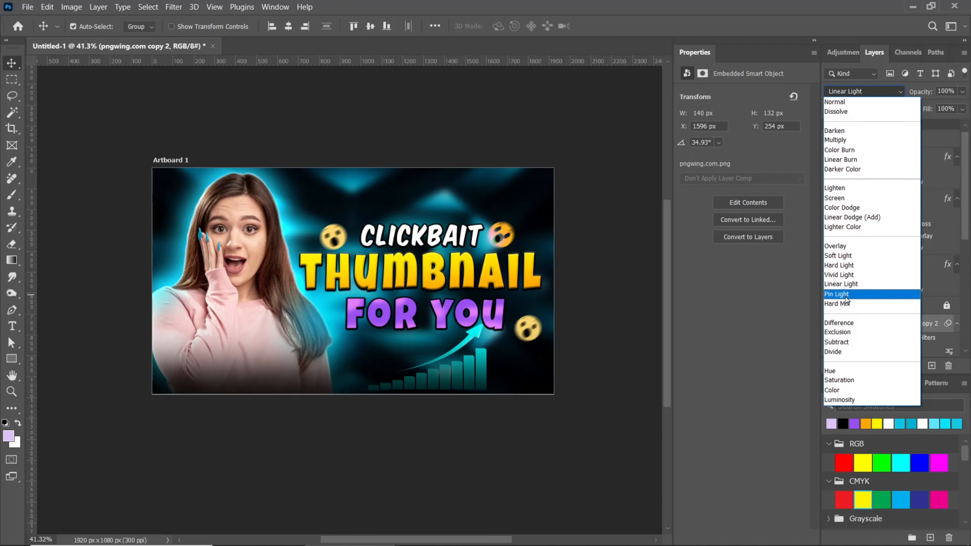
click(841, 304)
click(869, 88)
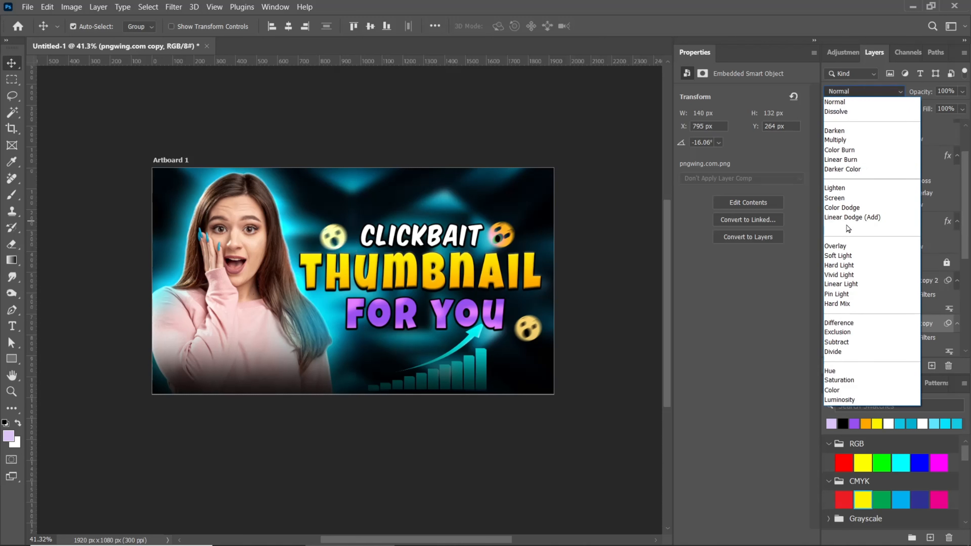
click(839, 274)
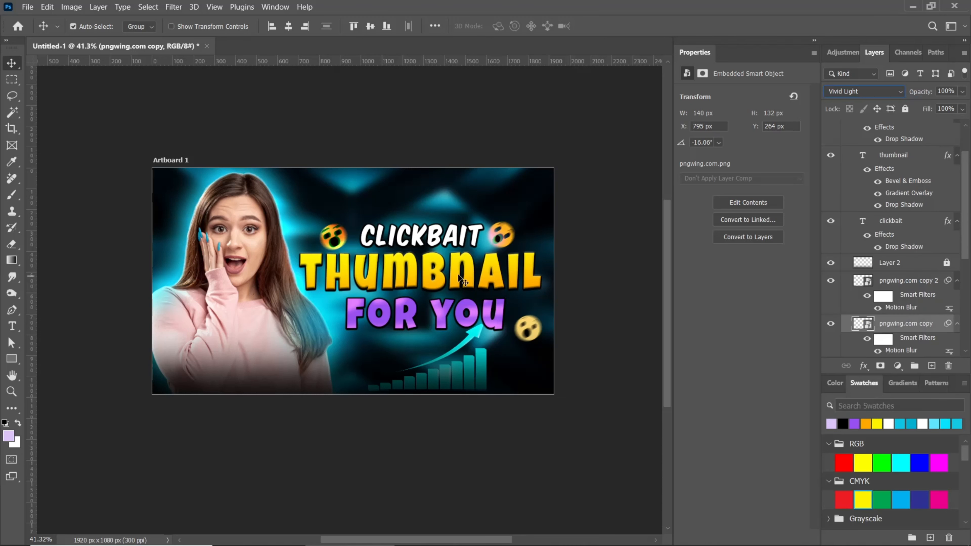
Place the embedded red play-button image "pngwing.com (1)" and scale it to about 9.24% over the woman's sweater.
click(27, 6)
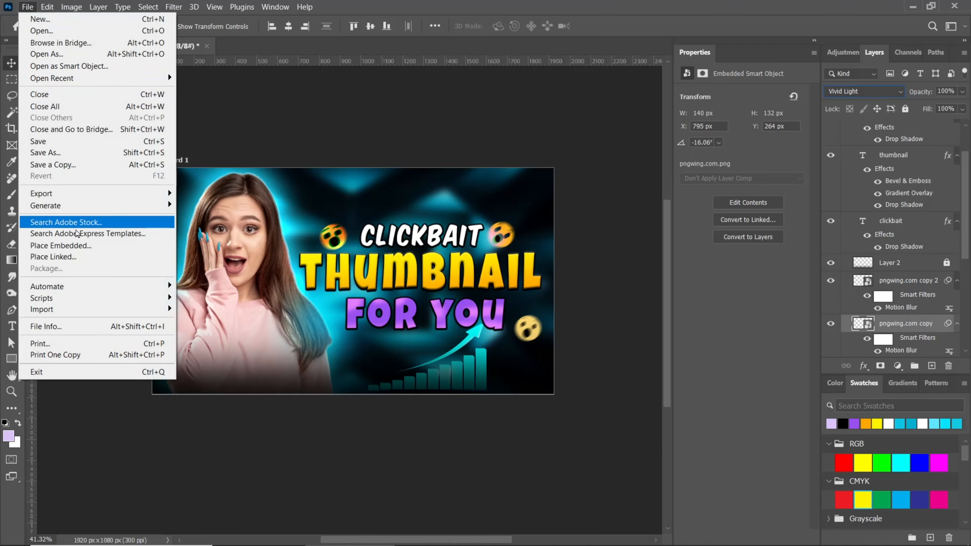
click(153, 246)
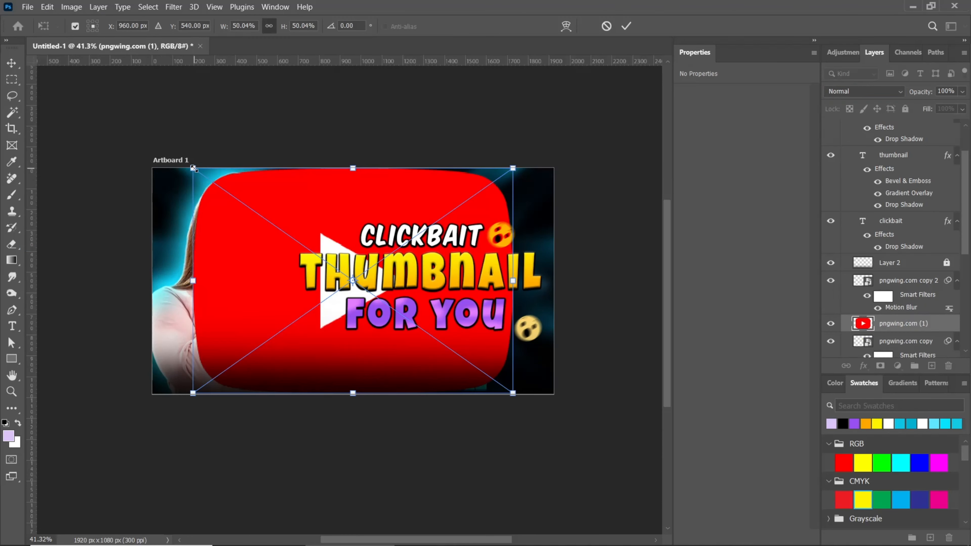
drag(192, 169, 353, 281)
drag(394, 362, 249, 316)
drag(209, 238, 214, 287)
Distort the play button into perspective at the artboard's left edge, about 200 × 212 px, and move its layer beneath the woman's photo.
right_click(215, 287)
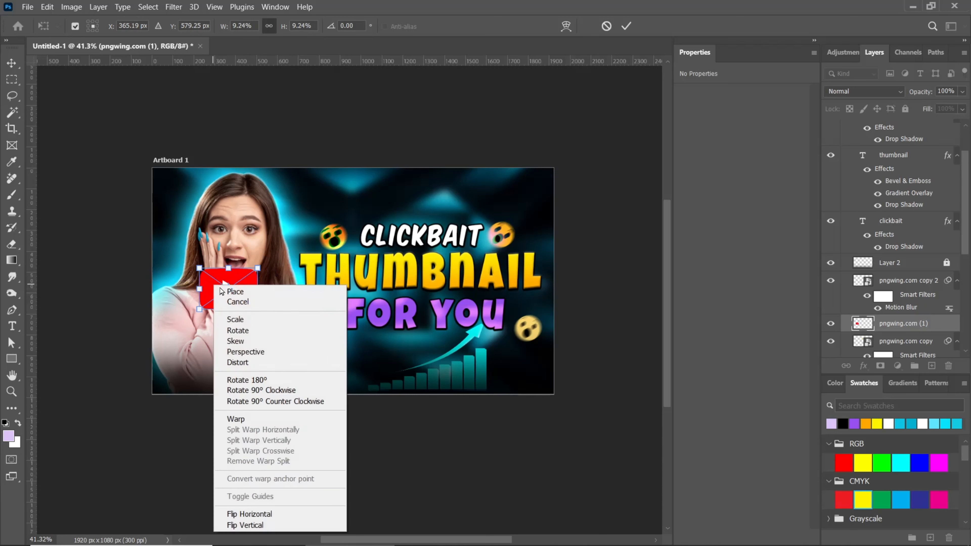
click(275, 358)
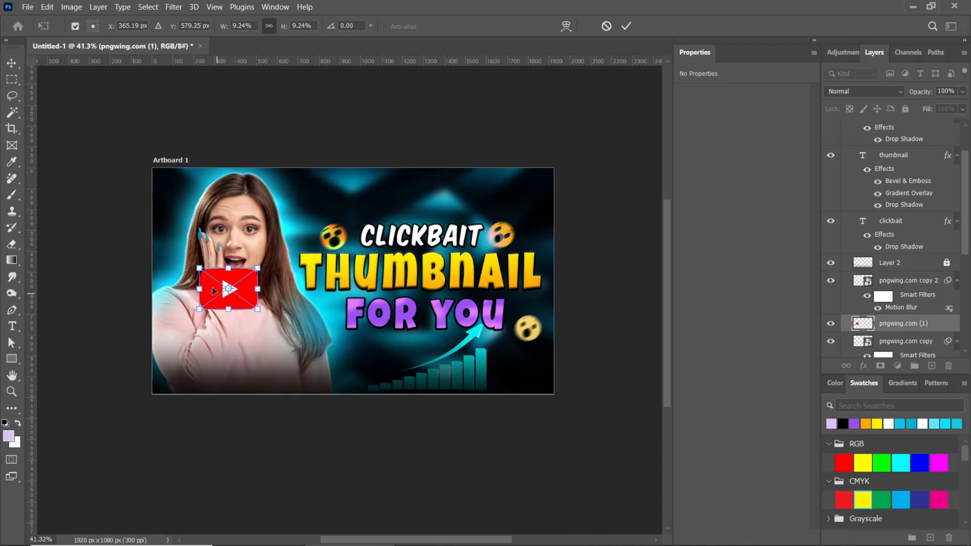
drag(201, 269, 149, 255)
click(630, 29)
key(ctrl+t)
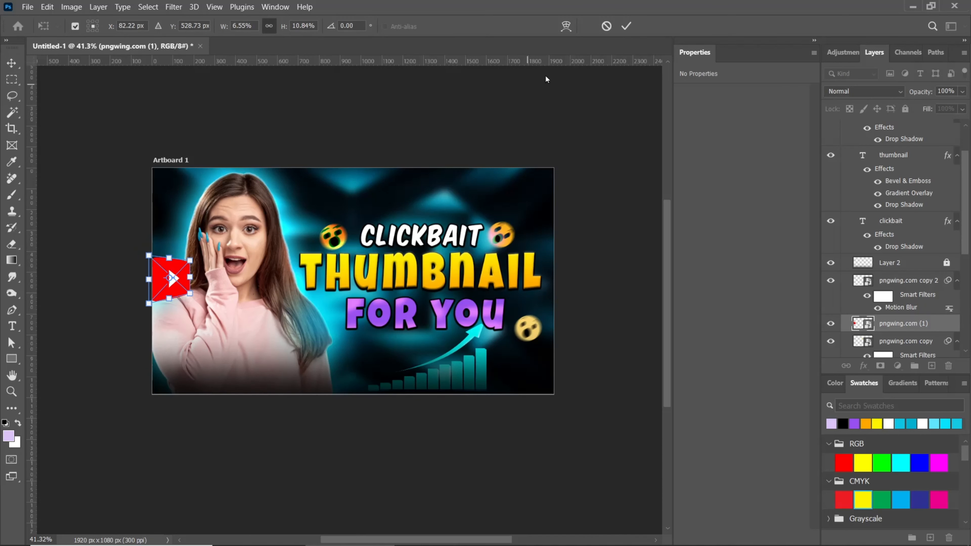
click(626, 26)
scroll(896, 344, down, 4)
drag(921, 155, 939, 323)
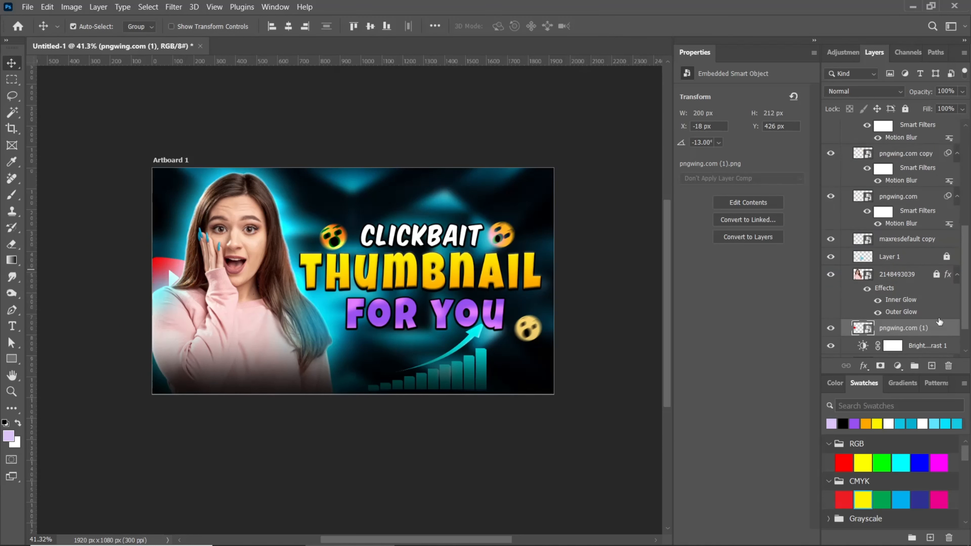
Duplicate the play button twice, one copy in the artboard's lower-left corner, the other reduced to about 145 × 157 px and pointing left in the lower-right corner.
key(ctrl+j)
drag(176, 280, 379, 351)
key(ctrl+j)
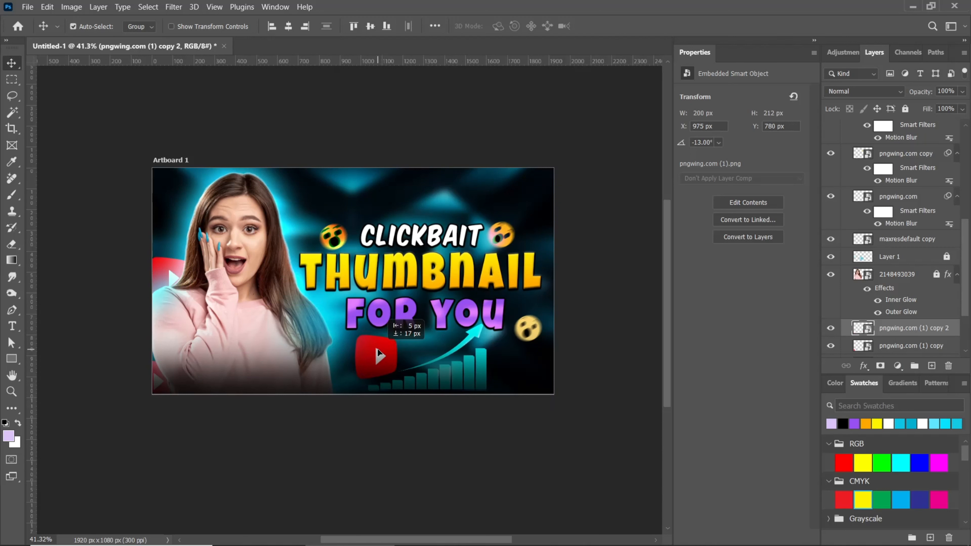
key(ctrl+t)
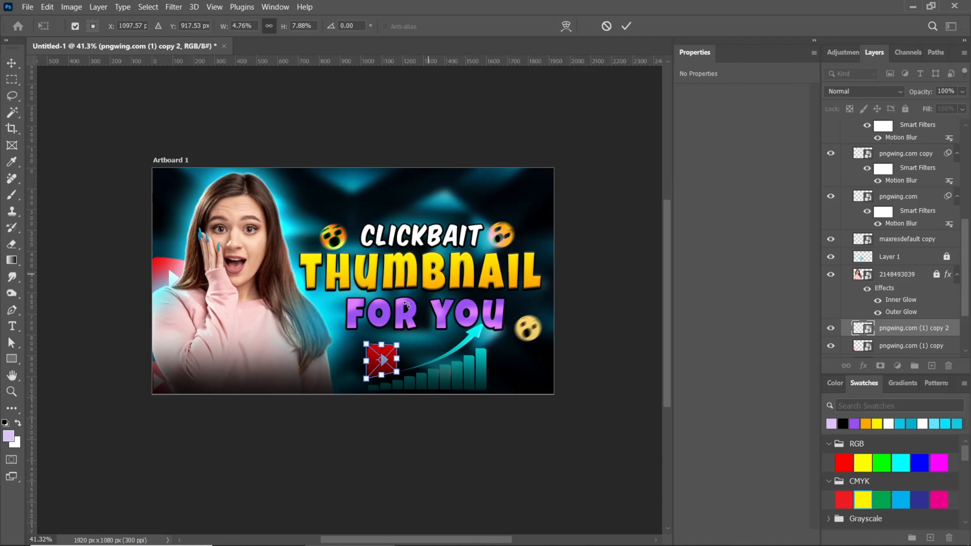
right_click(364, 362)
click(386, 339)
drag(393, 358, 547, 387)
key(Return)
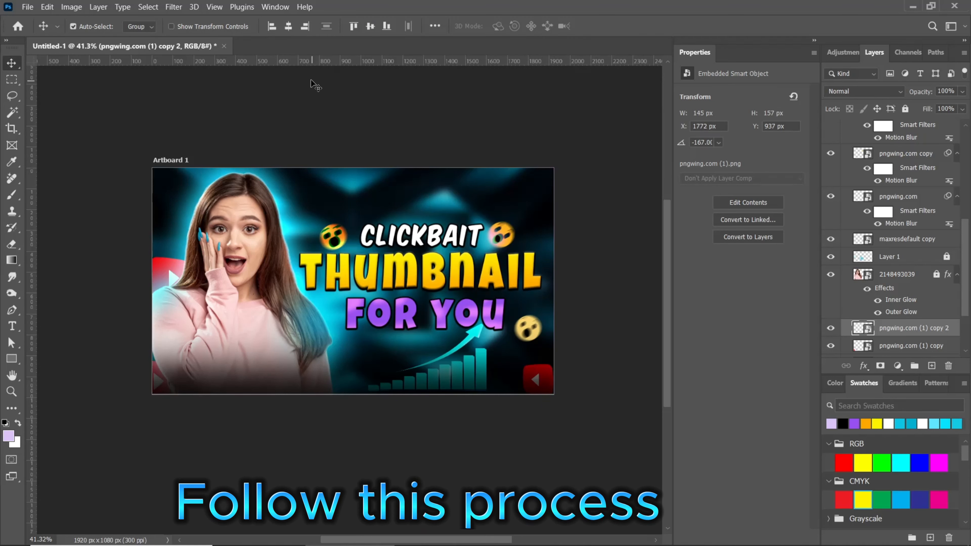
Apply a Gaussian Blur to the play button in the artboard's lower-right corner, and select Layer 3.
click(174, 7)
mouse_move(184, 156)
click(347, 203)
drag(770, 461, 758, 468)
click(879, 290)
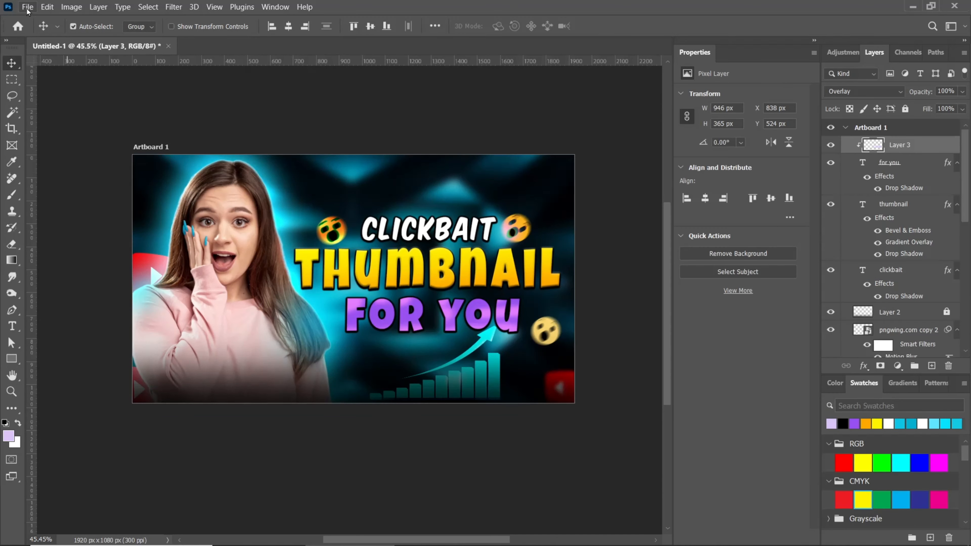
Place the embedded lens flare image "Optical-6-psdbox.jpg" above all other layers and set its blend mode to Screen.
click(28, 7)
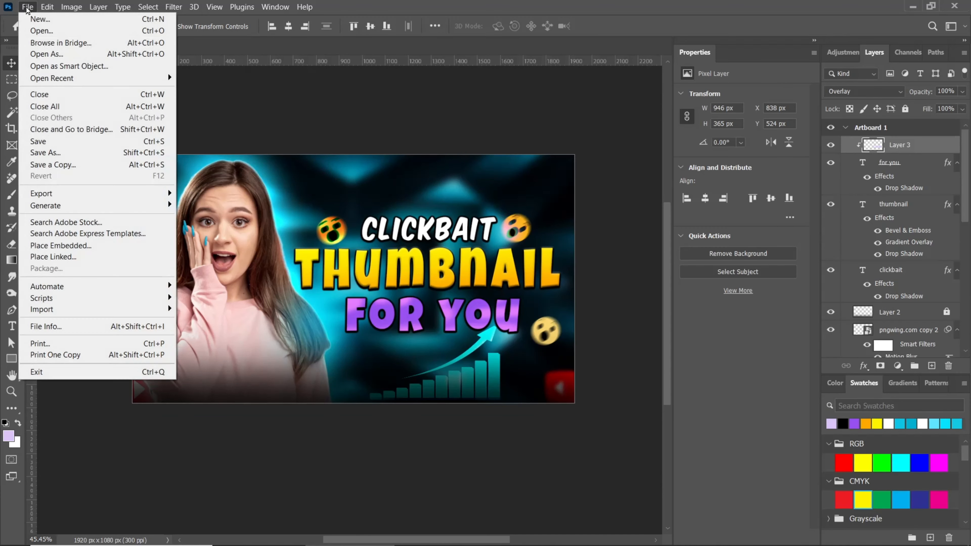
click(75, 245)
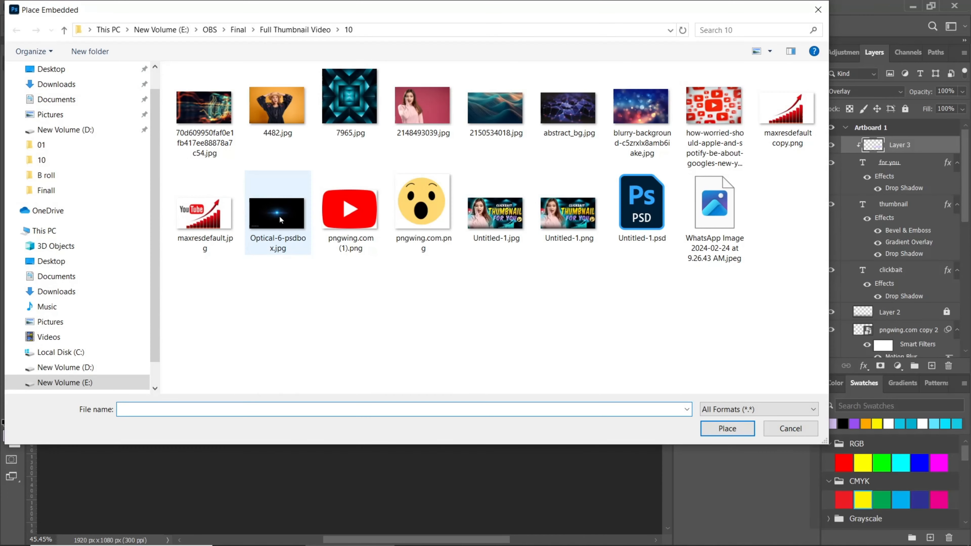
click(277, 220)
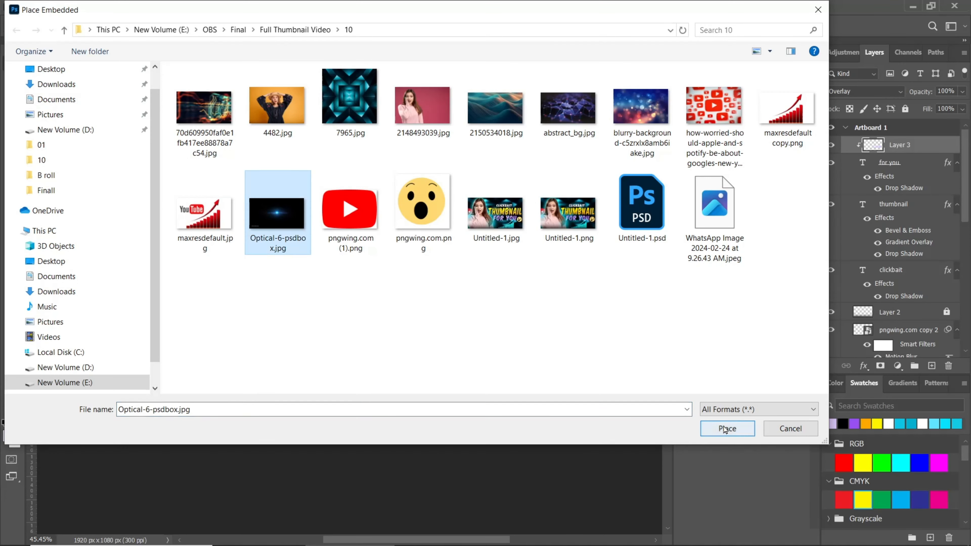
click(745, 443)
key(Return)
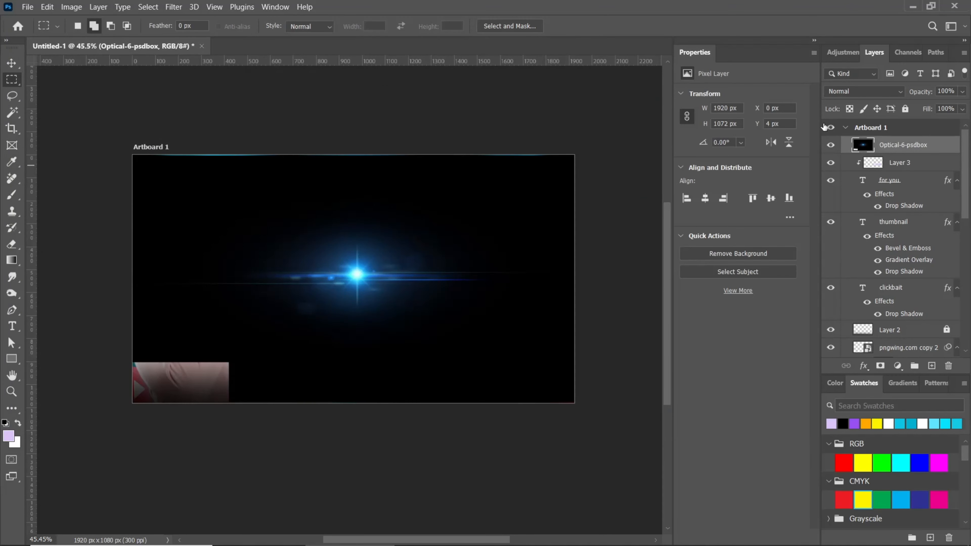
click(866, 95)
click(854, 199)
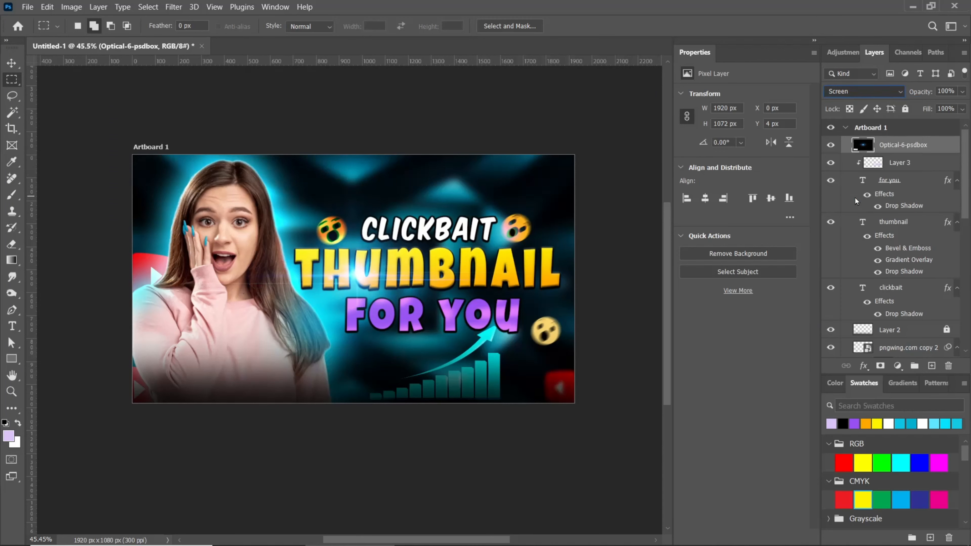
Move the lens flare over the end of the word "thumbnail" and flatten it vertically.
click(15, 64)
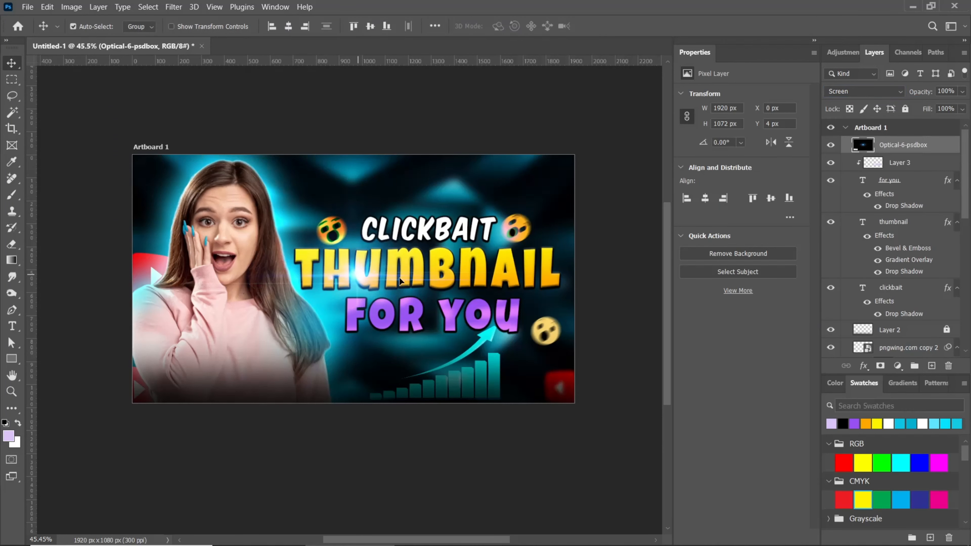
drag(400, 281, 493, 288)
key(ctrl+t)
drag(488, 169, 490, 315)
Position a lens flare copy, about 441 px high, across the upper start of "thumbnail" and set its opacity to 85%.
drag(499, 375, 353, 254)
click(627, 26)
key(8)
key(5)
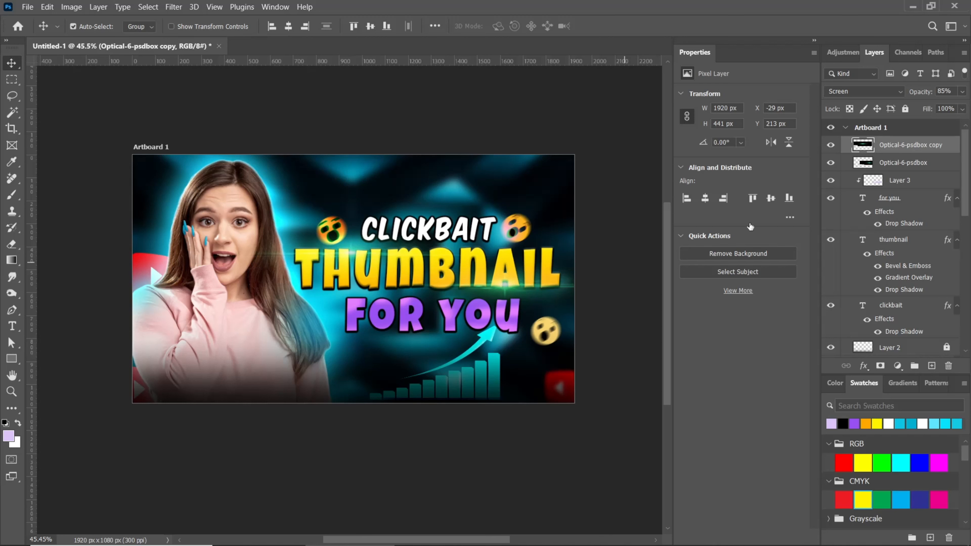
Stamp all visible layers into a new top layer and convert it to a smart object.
key(ctrl+shift+alt+e)
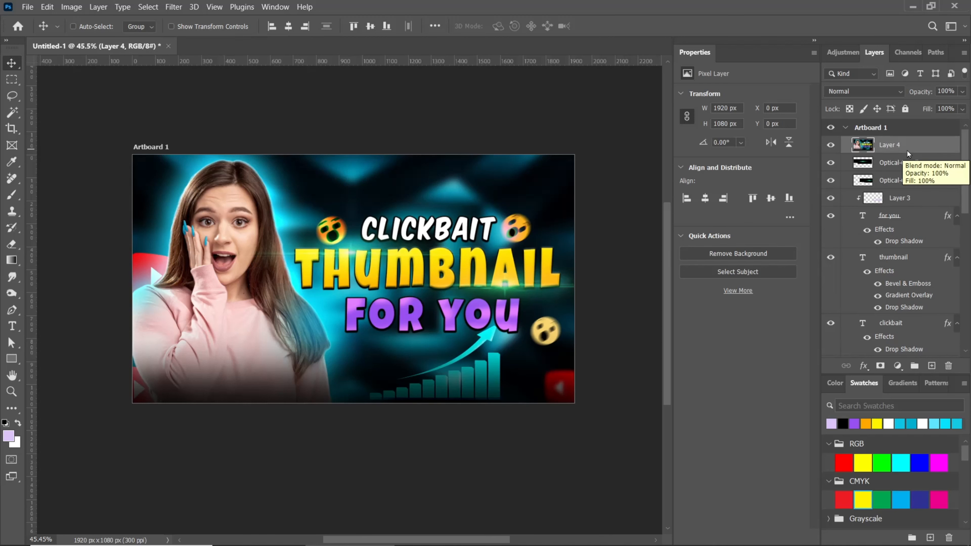
right_click(906, 146)
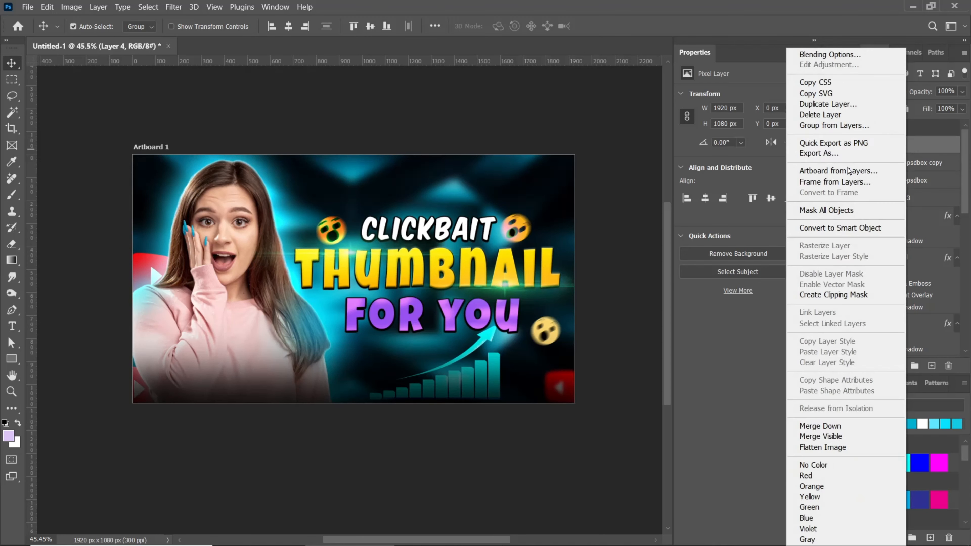
click(831, 228)
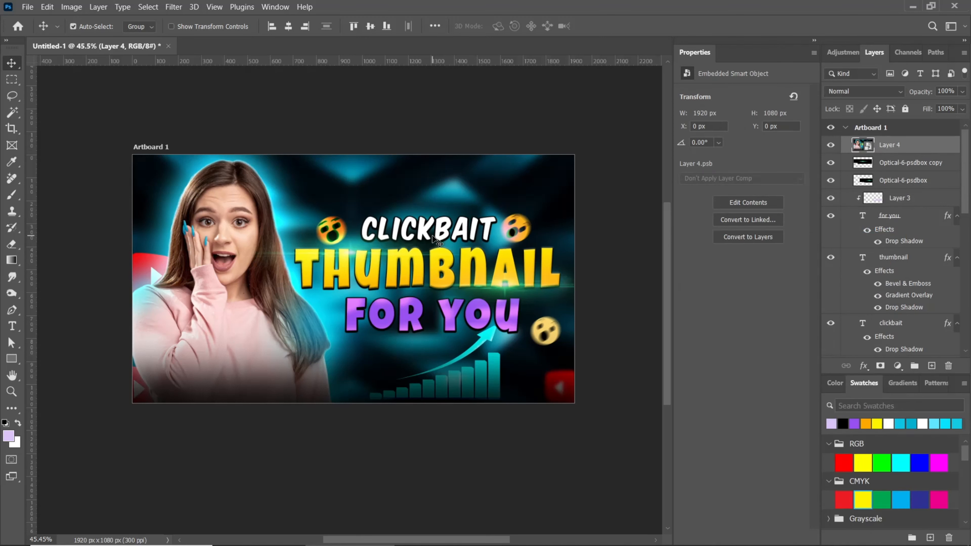
Open the Camera Raw Filter for the stamped smart object and expand its Light settings.
click(178, 7)
click(264, 94)
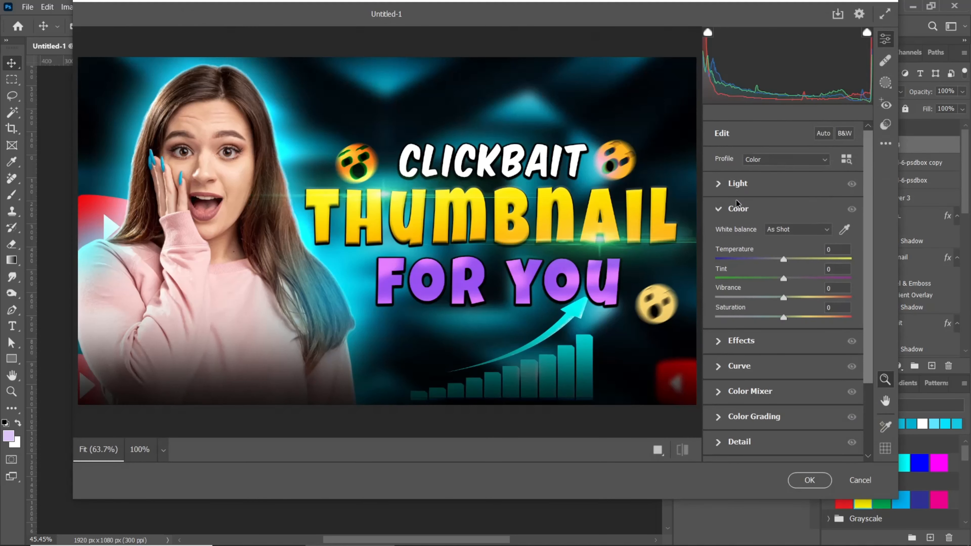
click(718, 185)
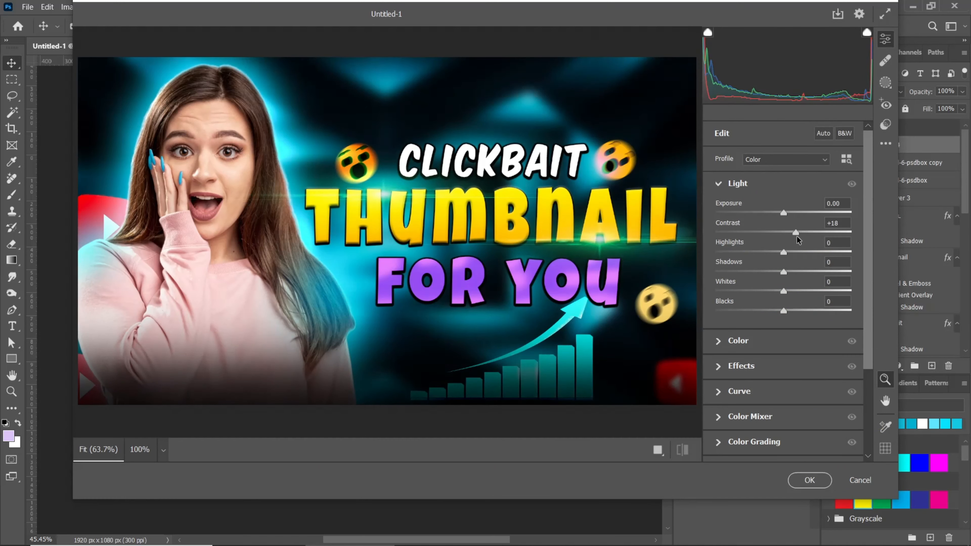